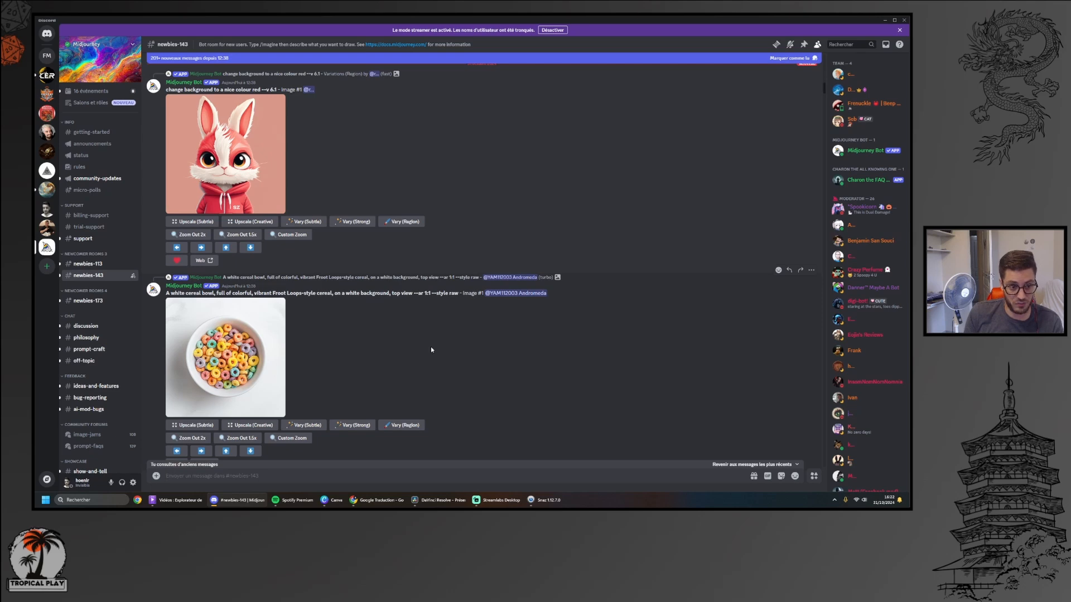
Look through the recent image generations in Midjourney's newbies-143 channel
scroll(407, 329, "down", 6)
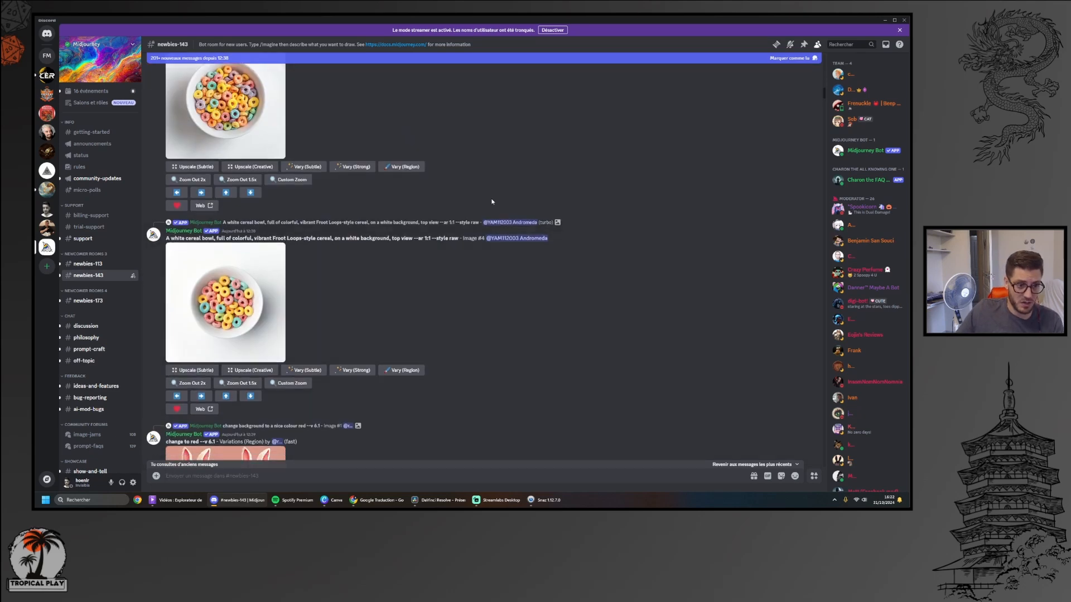
scroll(561, 347, "down", 5)
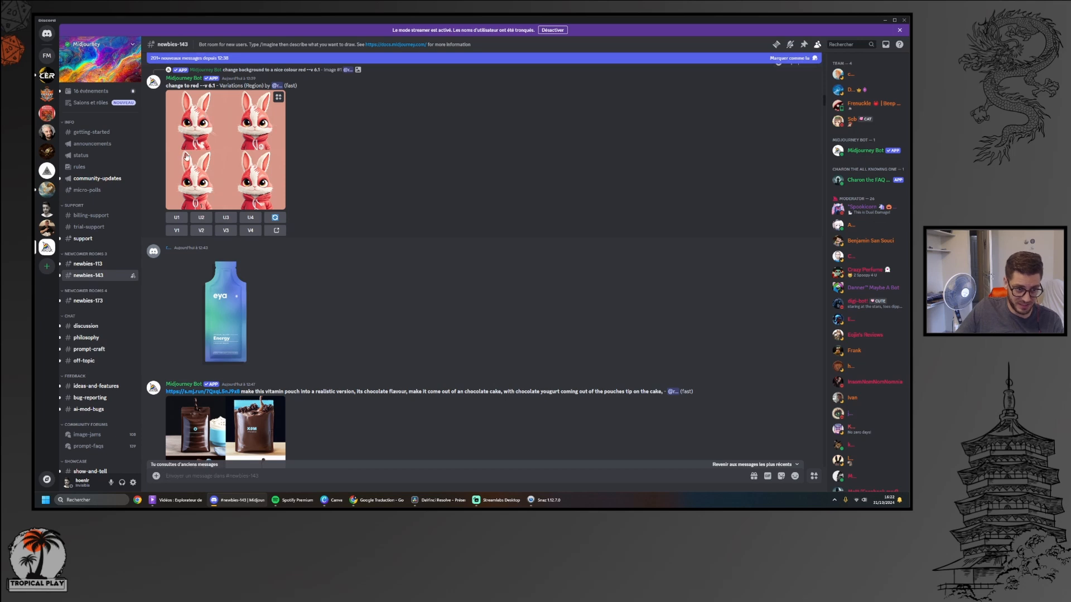
scroll(478, 157, "down", 6)
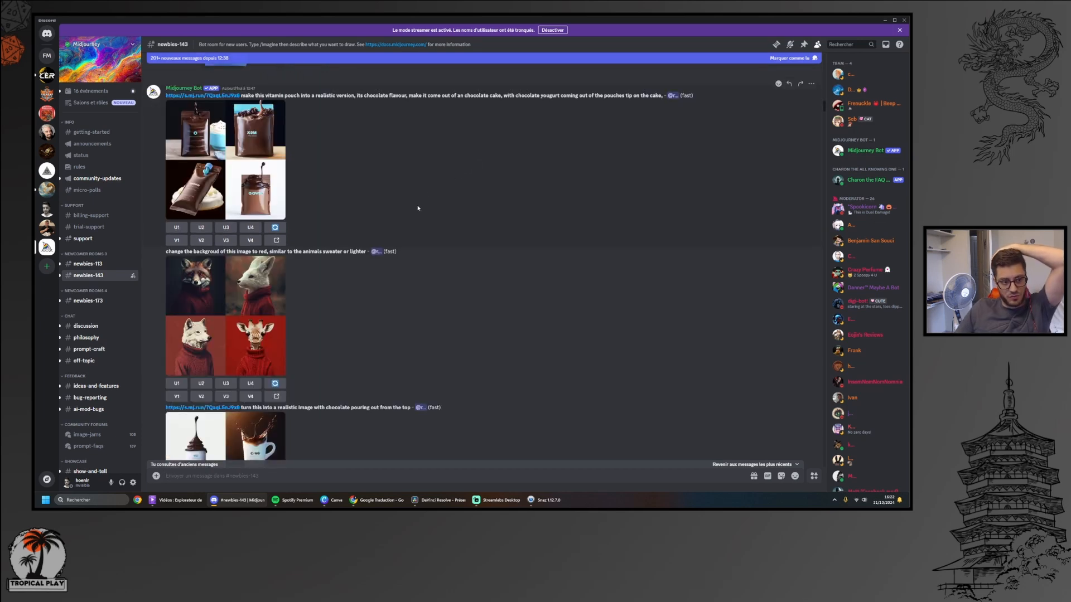
Open the portraits-dnd channel of the Travail Midjourney server and go back to the messages preceding the first lord portrait
mouse_move(87, 283)
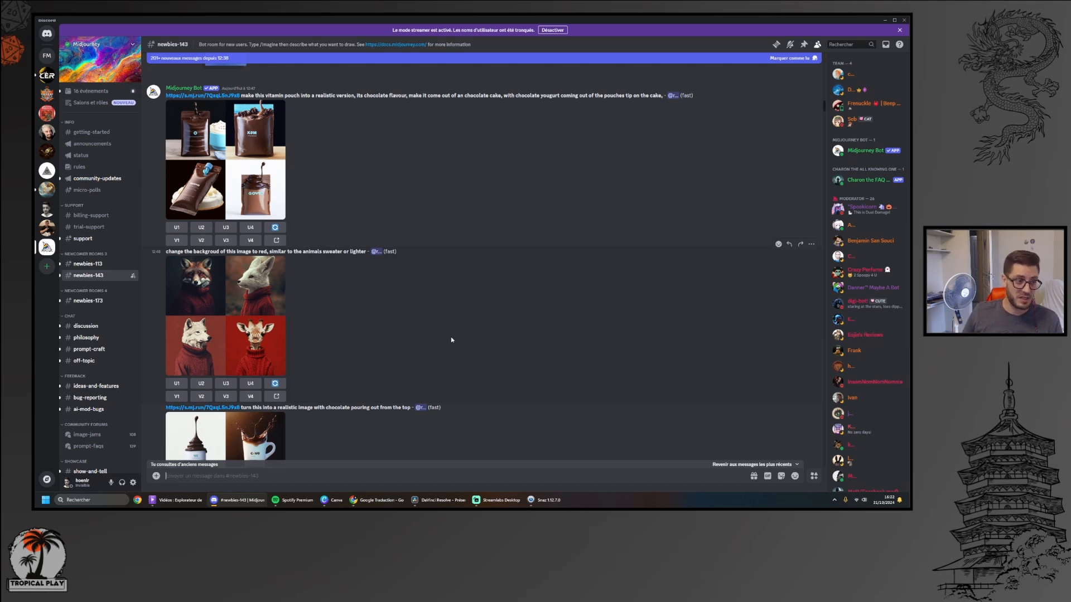
left_click(46, 173)
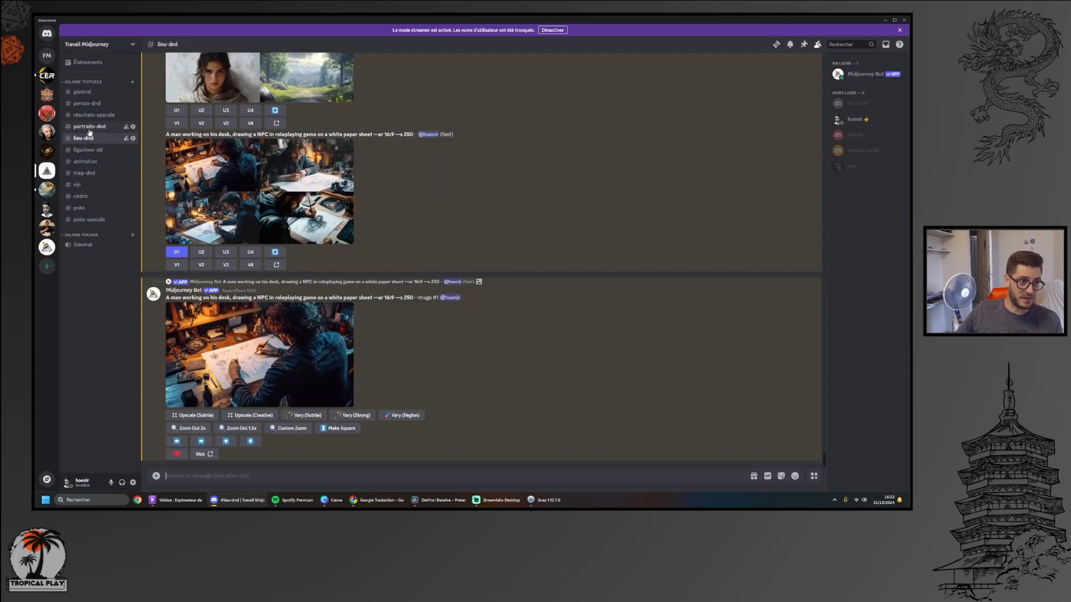
left_click(89, 128)
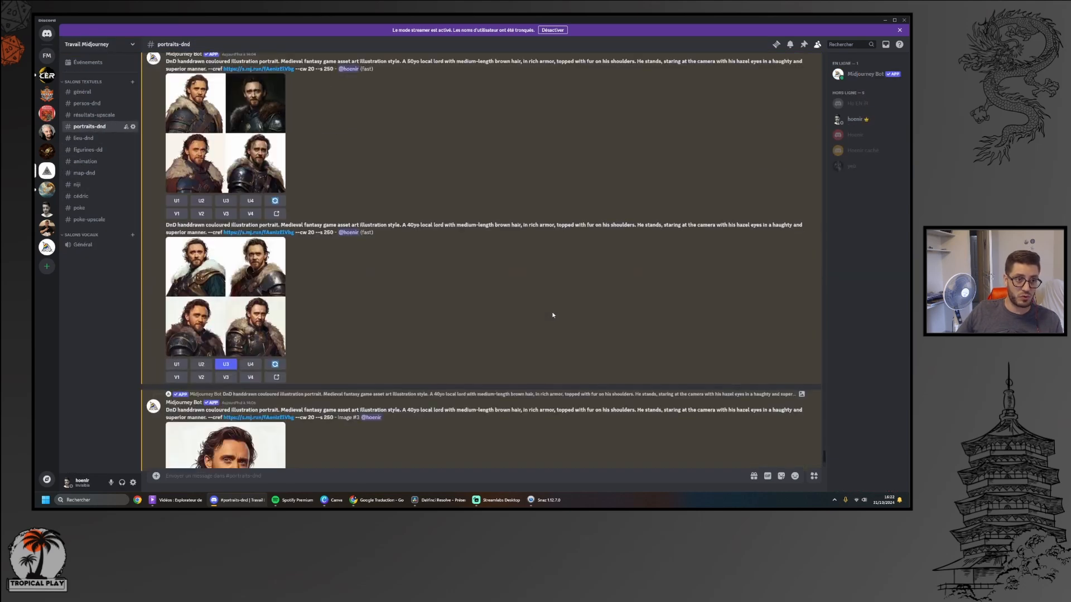
scroll(552, 315, "up", 15)
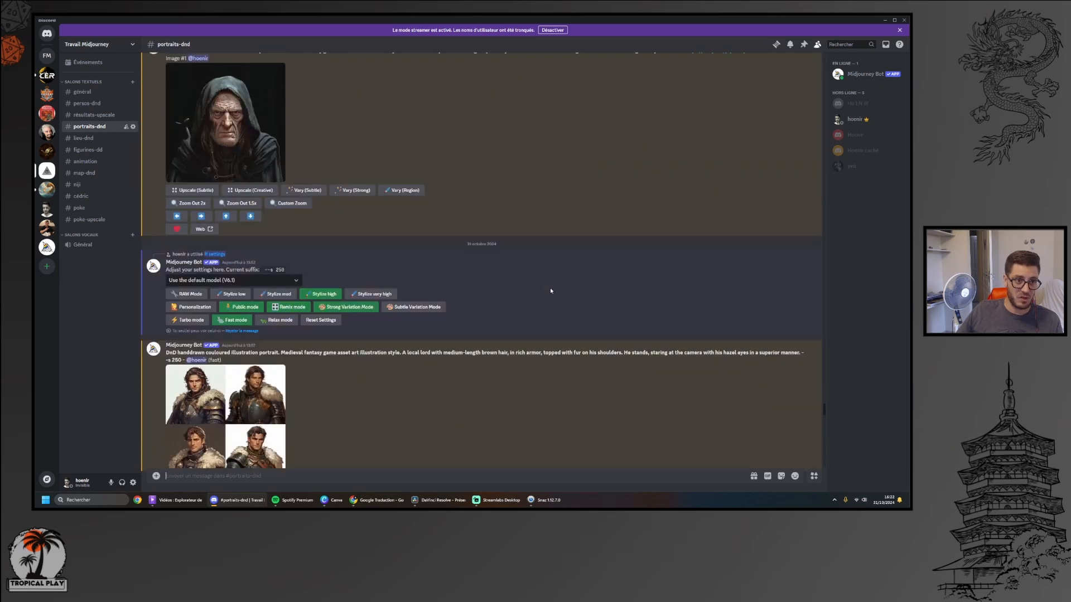
scroll(550, 291, "up", 3)
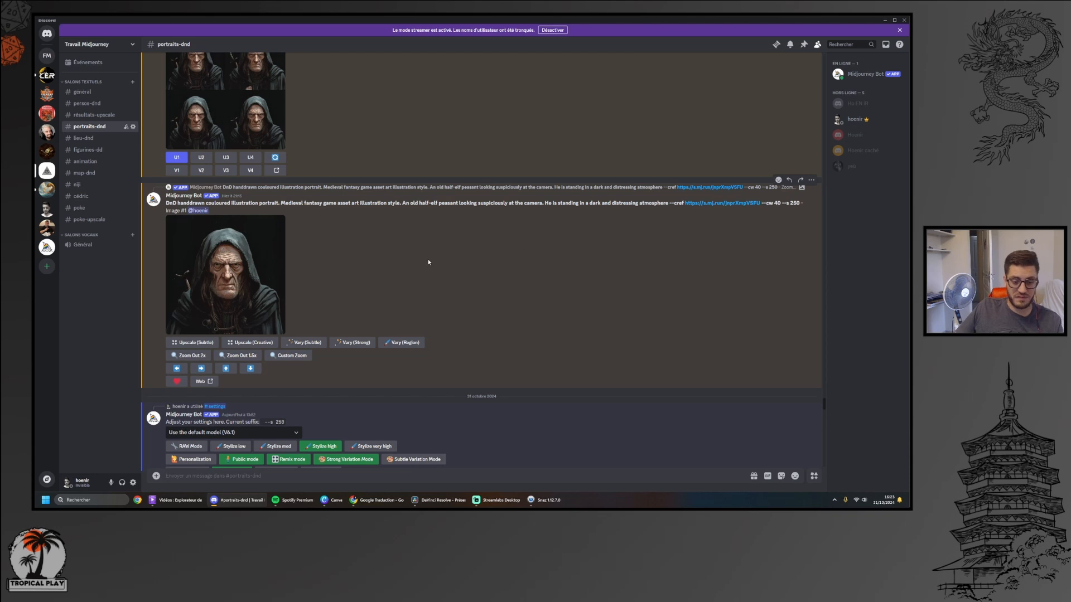
Switch to Google Translate and review the French description of the local lord alongside its English translation
left_click(385, 500)
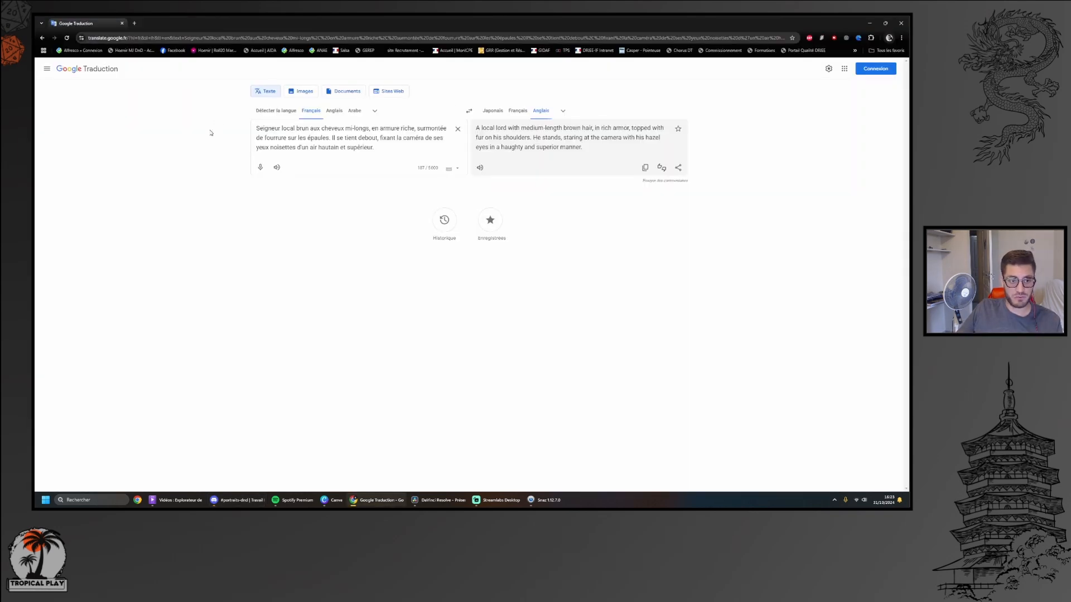
left_click_drag(255, 130, 374, 147)
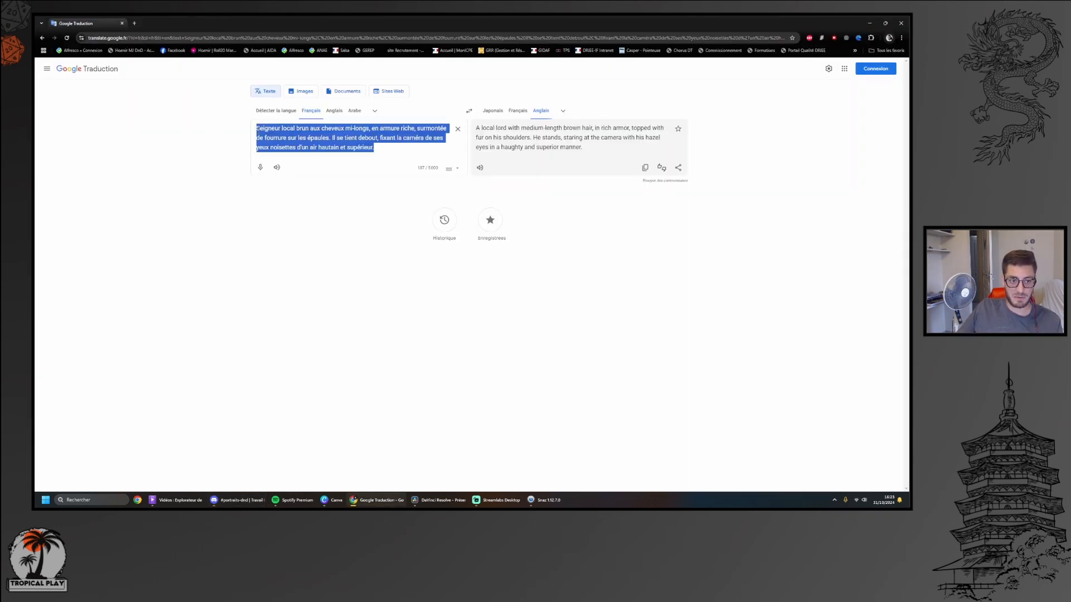
left_click(277, 138)
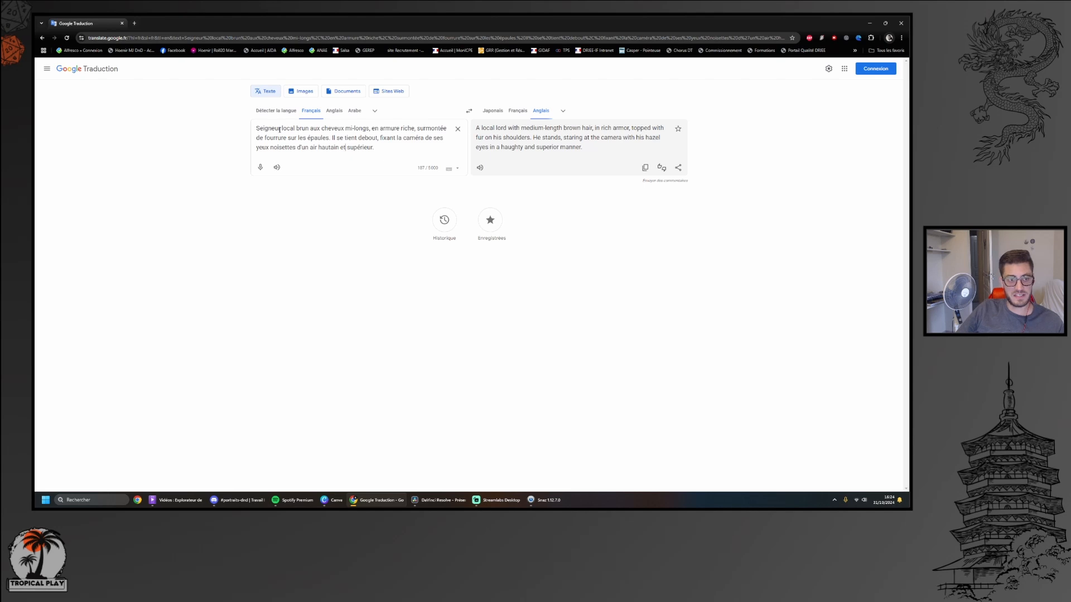
left_click_drag(258, 128, 374, 147)
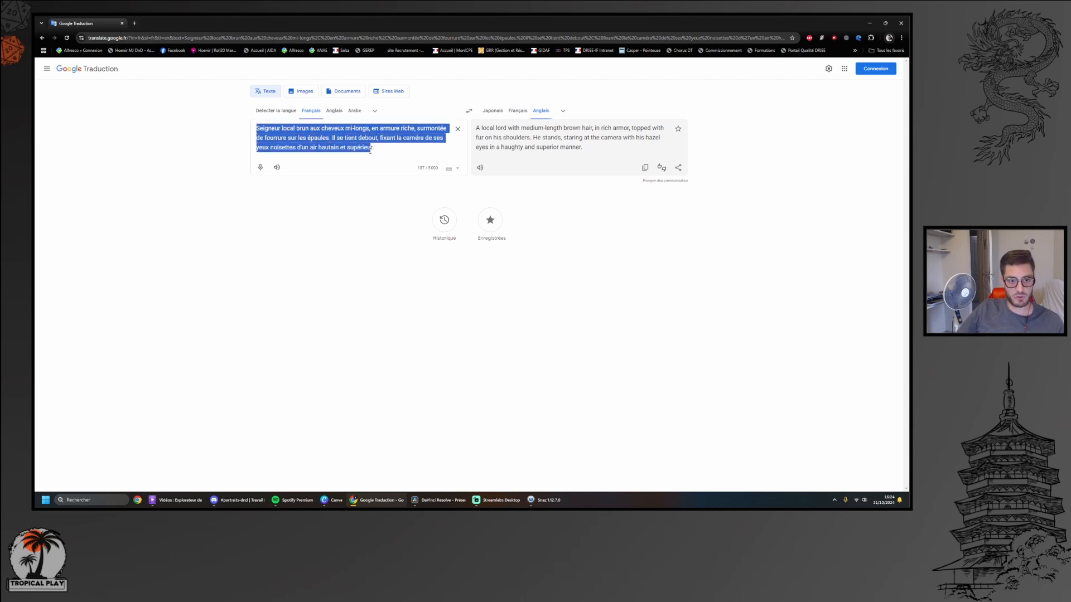
left_click(369, 168)
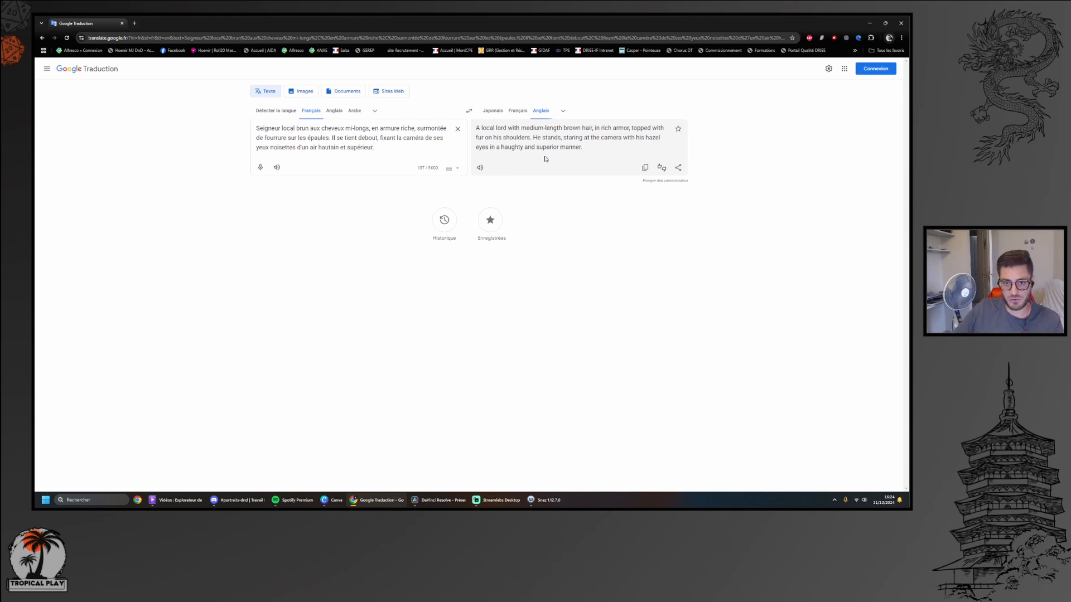
Switch back to Discord and examine the opening style sentences of the first local lord prompt in portraits-dnd
mouse_move(237, 501)
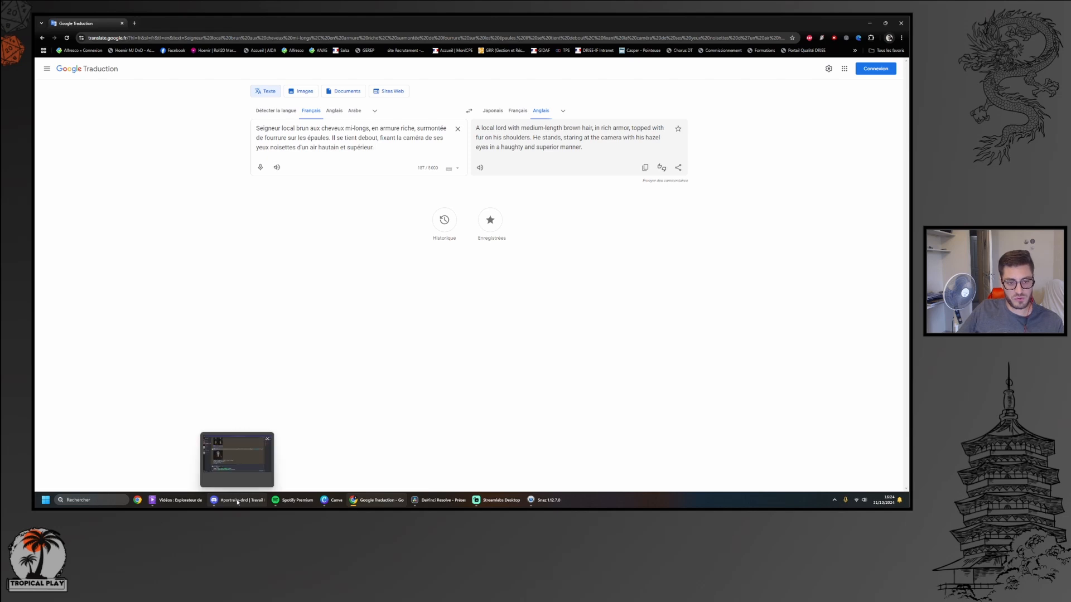
left_click(237, 501)
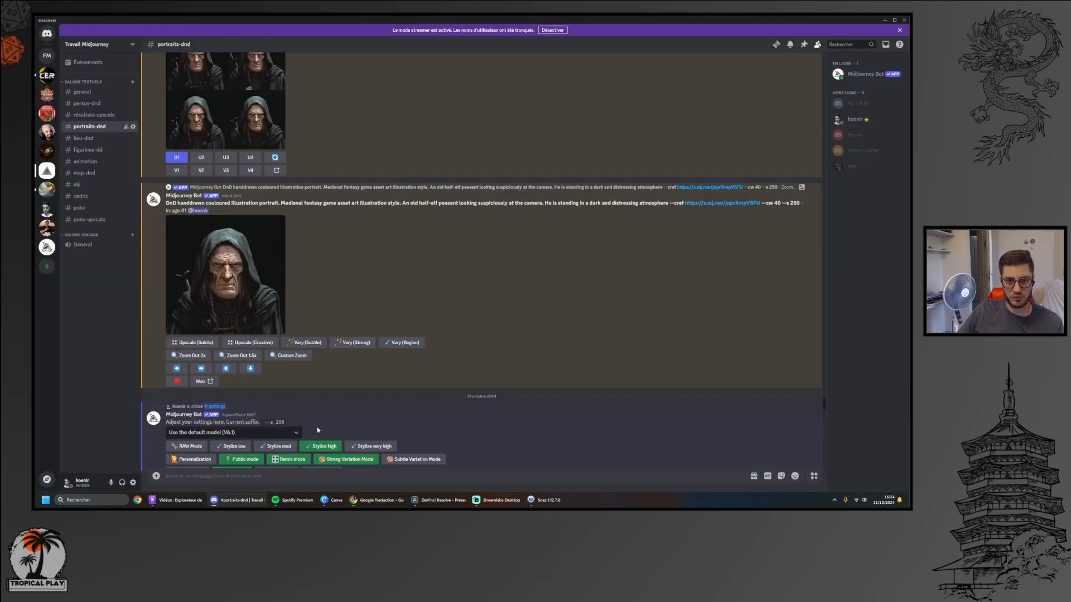
scroll(454, 232, "down", 5)
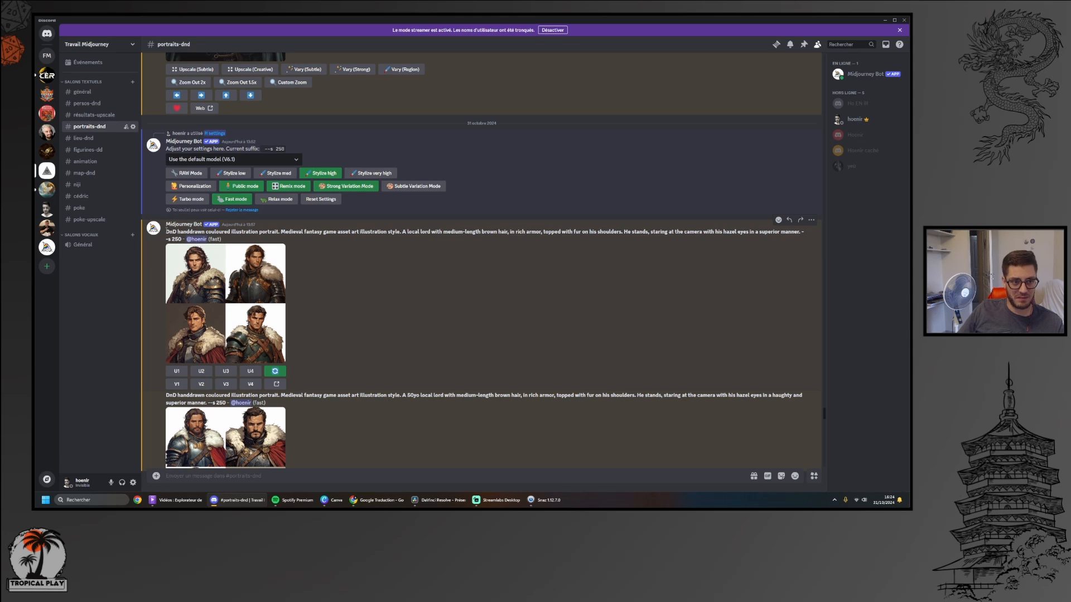
left_click_drag(166, 231, 400, 235)
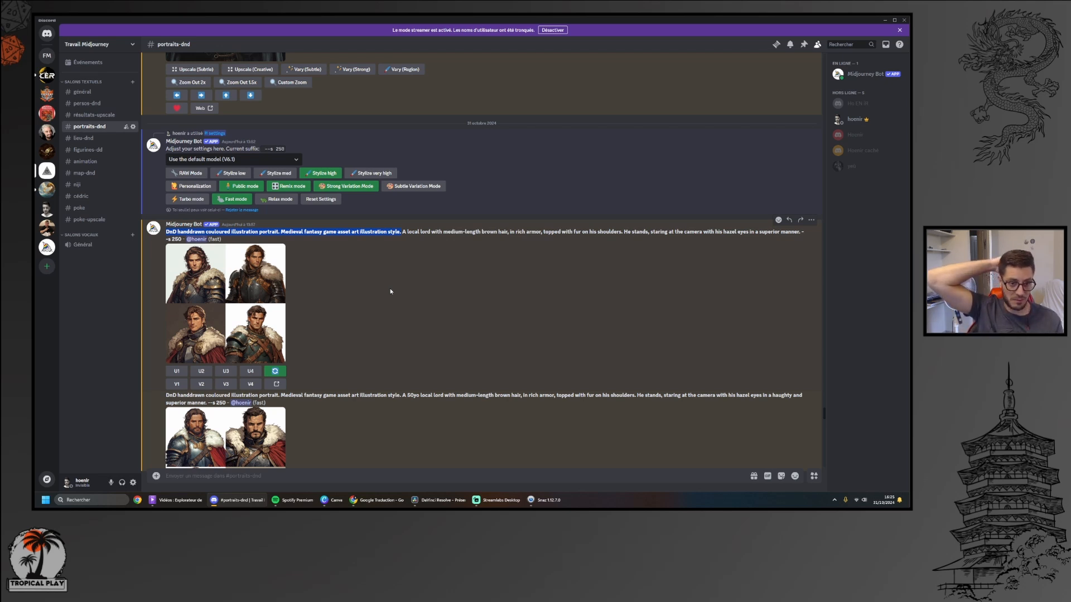
left_click(282, 229)
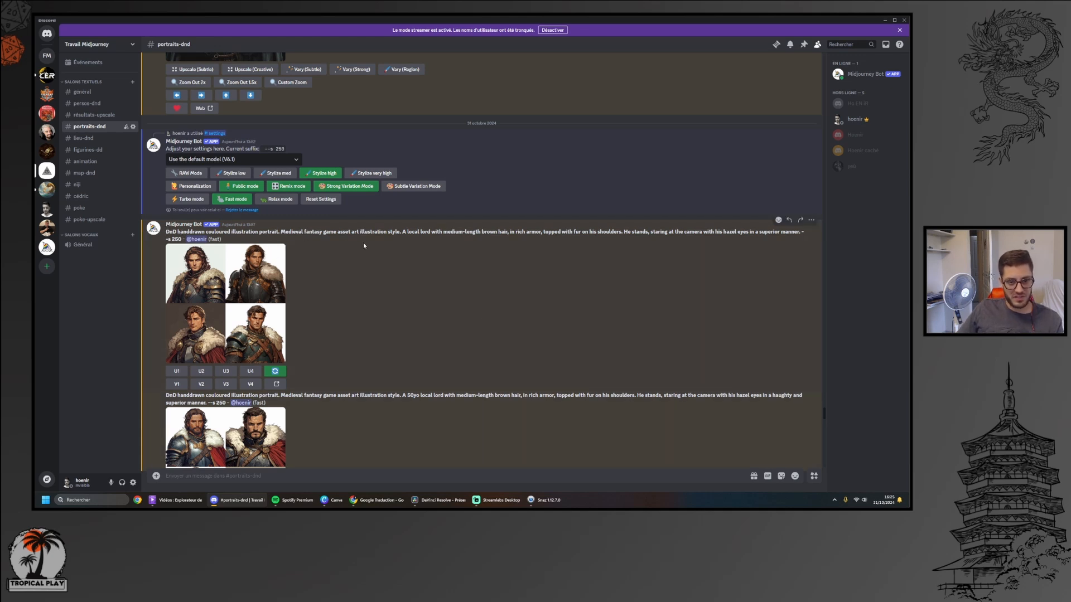
left_click(279, 472)
type("/")
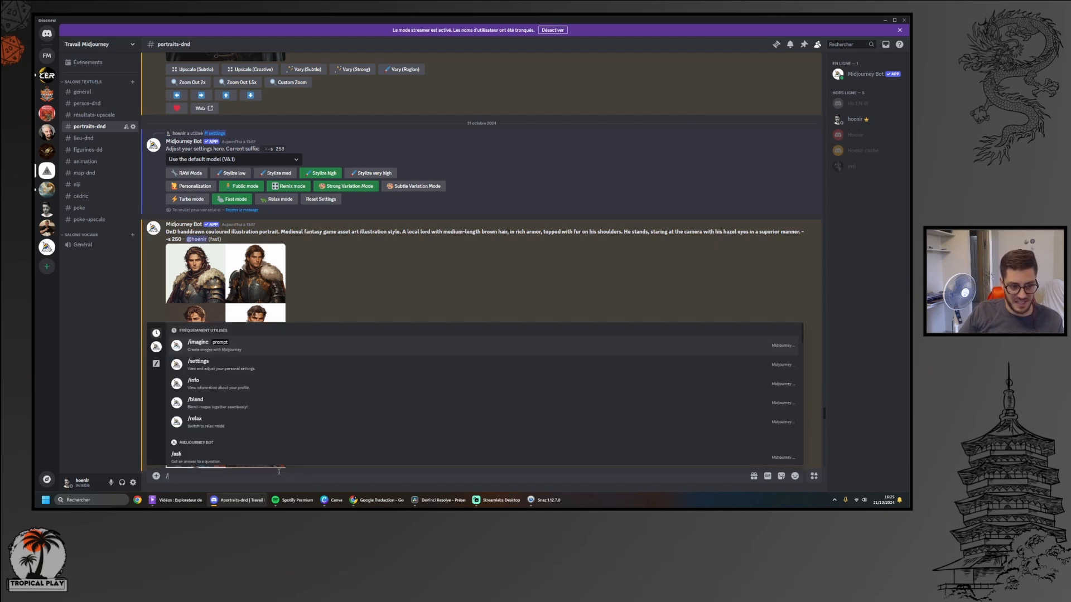
key("Return")
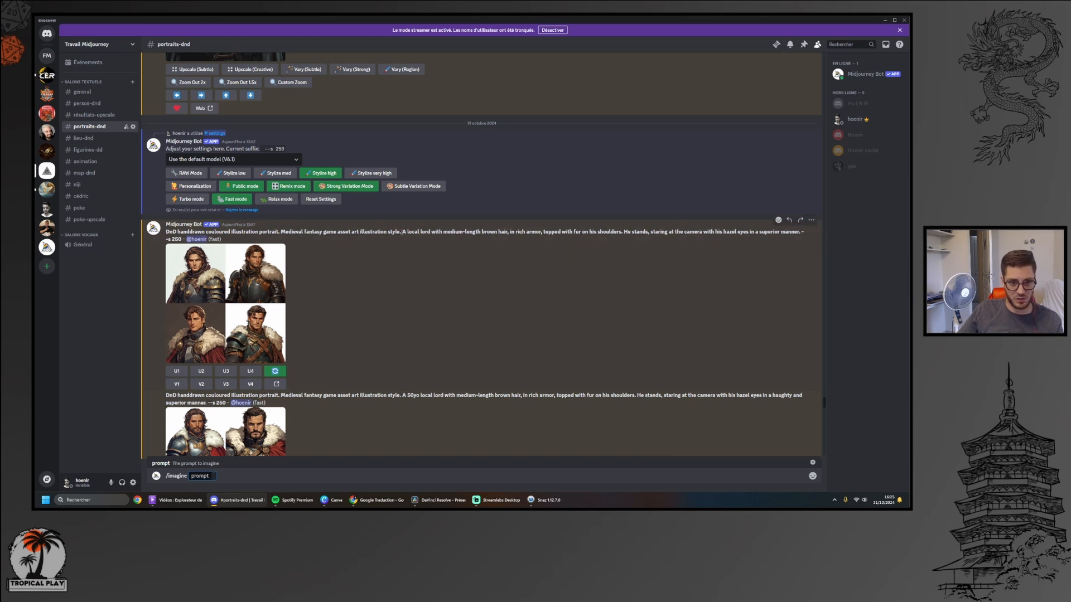
left_click_drag(402, 231, 780, 232)
left_click(753, 296)
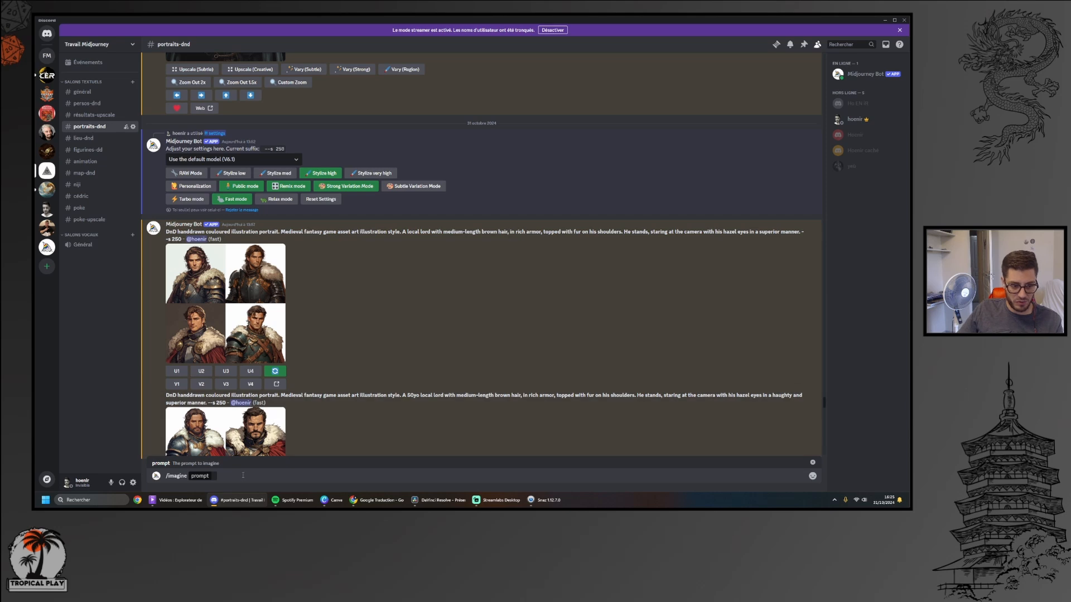
left_click_drag(241, 476, 146, 475)
key("BackSpace")
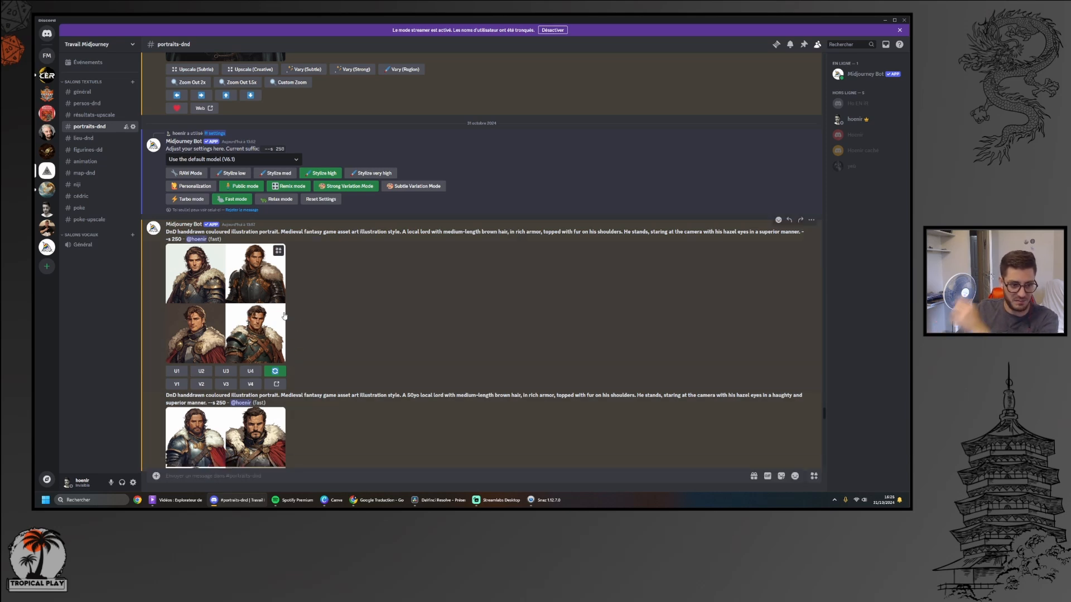
View the first lord portrait grid enlarged, and check its re-roll prompt form without submitting it
left_click(256, 275)
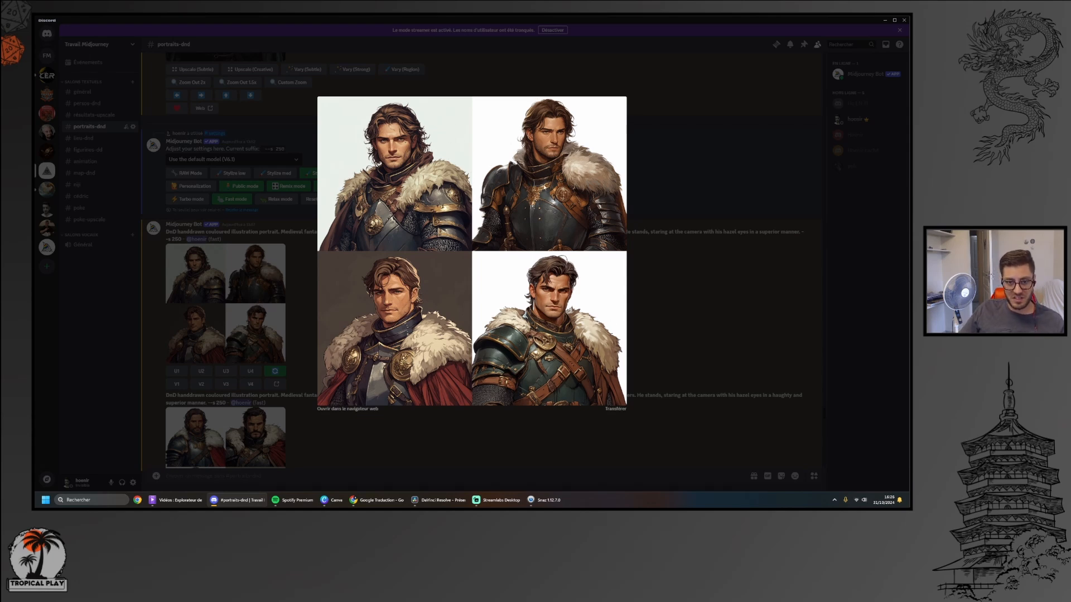
left_click(708, 310)
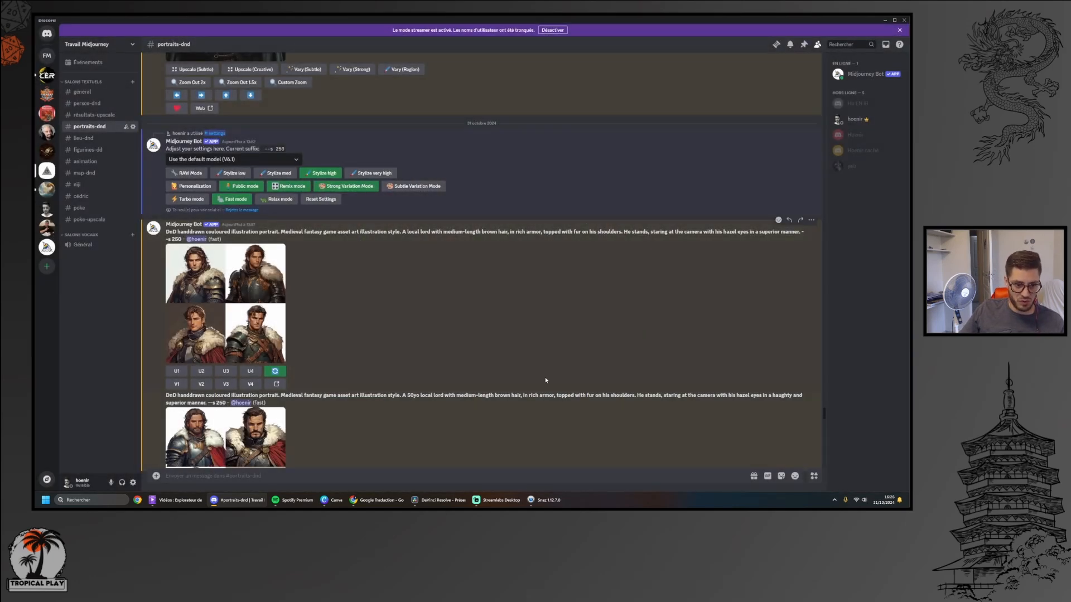
scroll(397, 319, "down", 2)
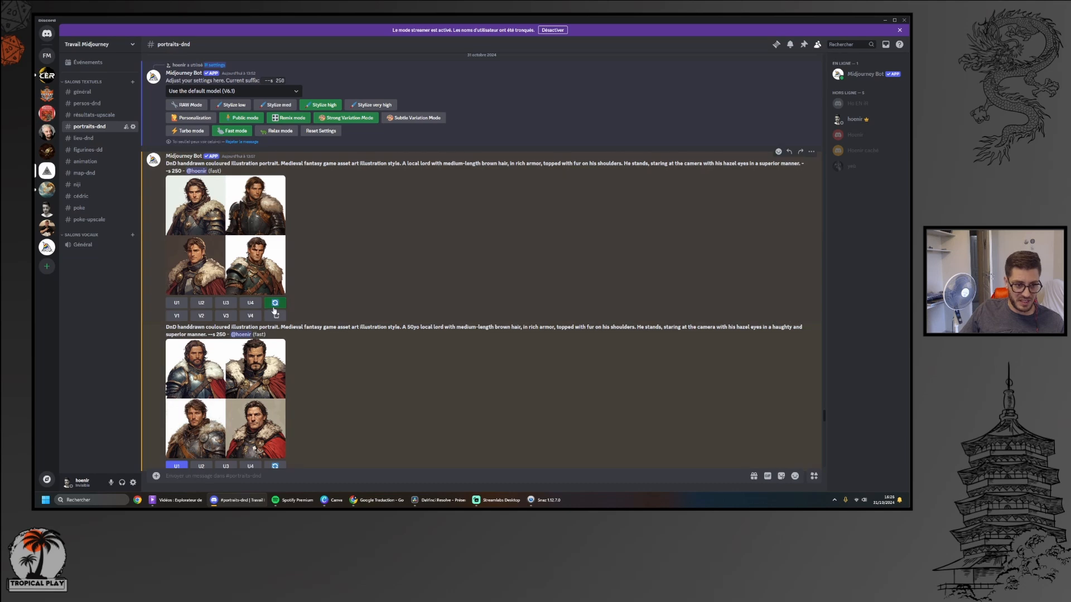
left_click(274, 304)
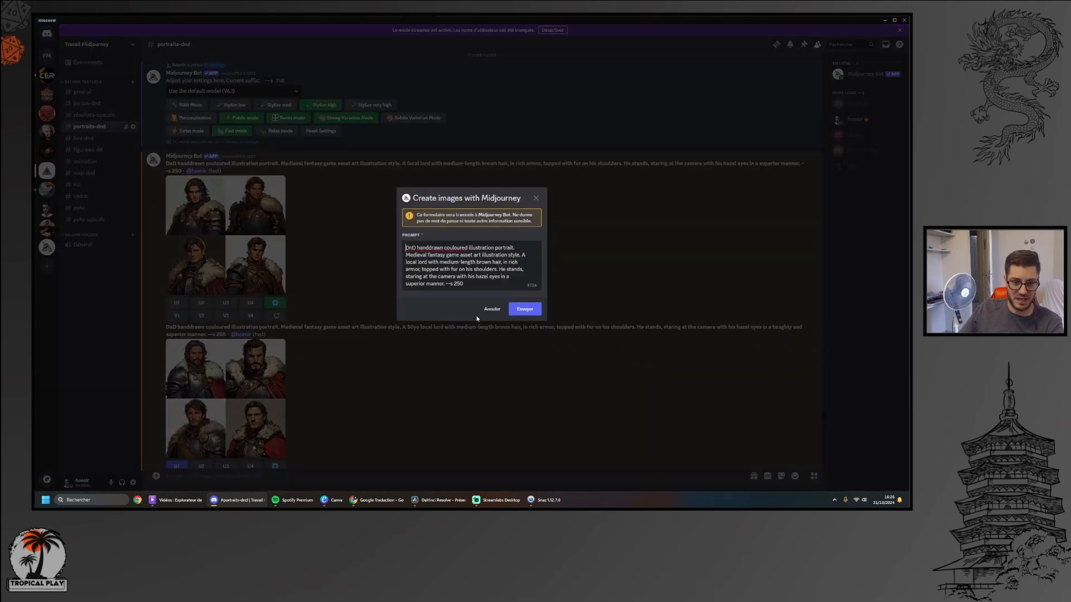
left_click(491, 310)
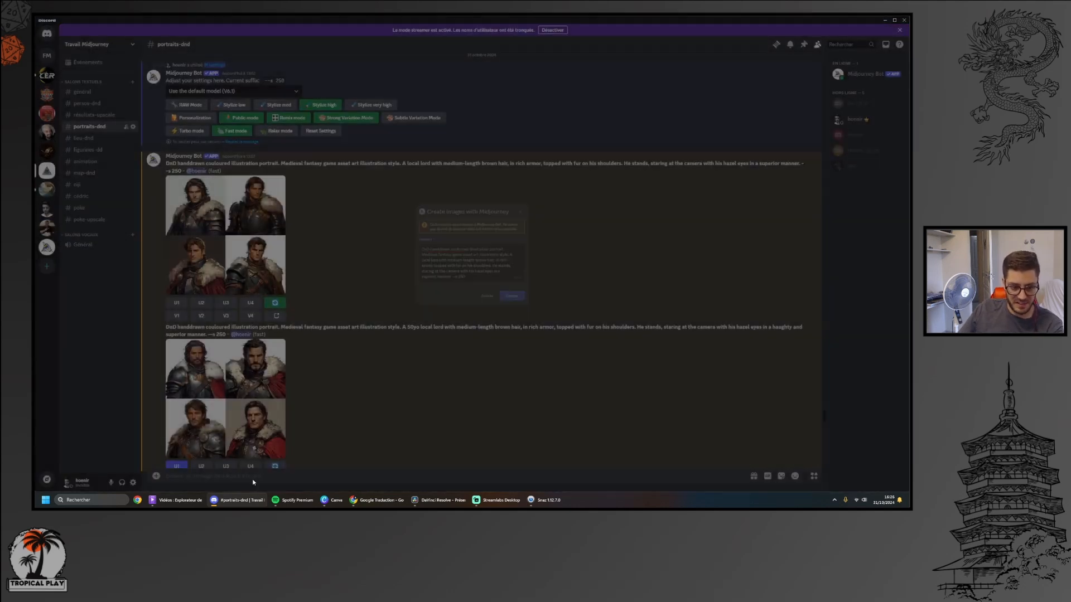
Run the /settings command in portraits-dnd to display the Midjourney Bot settings
type("/sett")
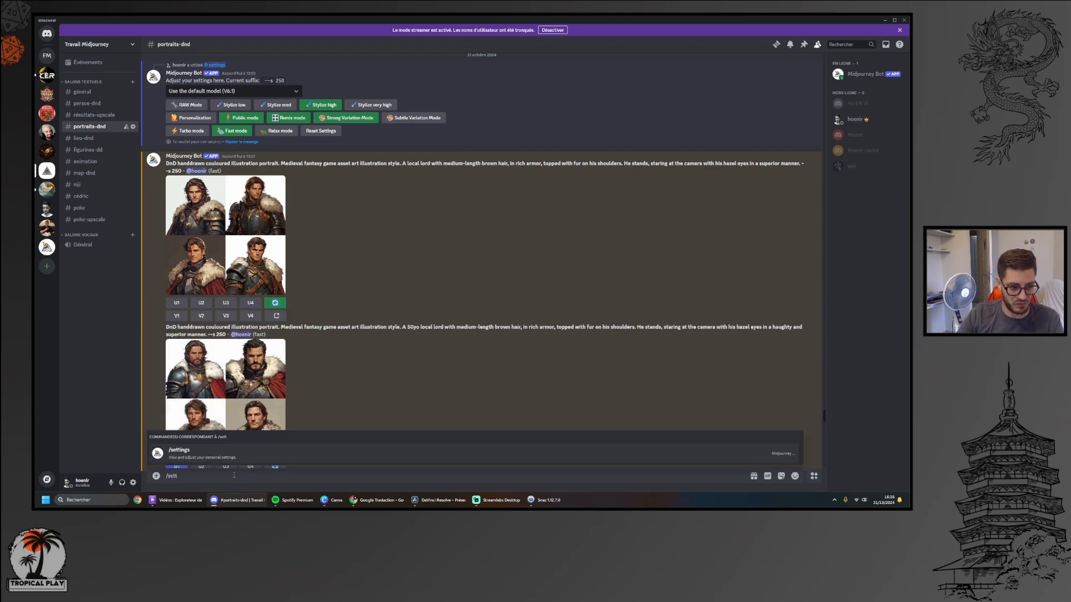
key("Return")
key("Return")
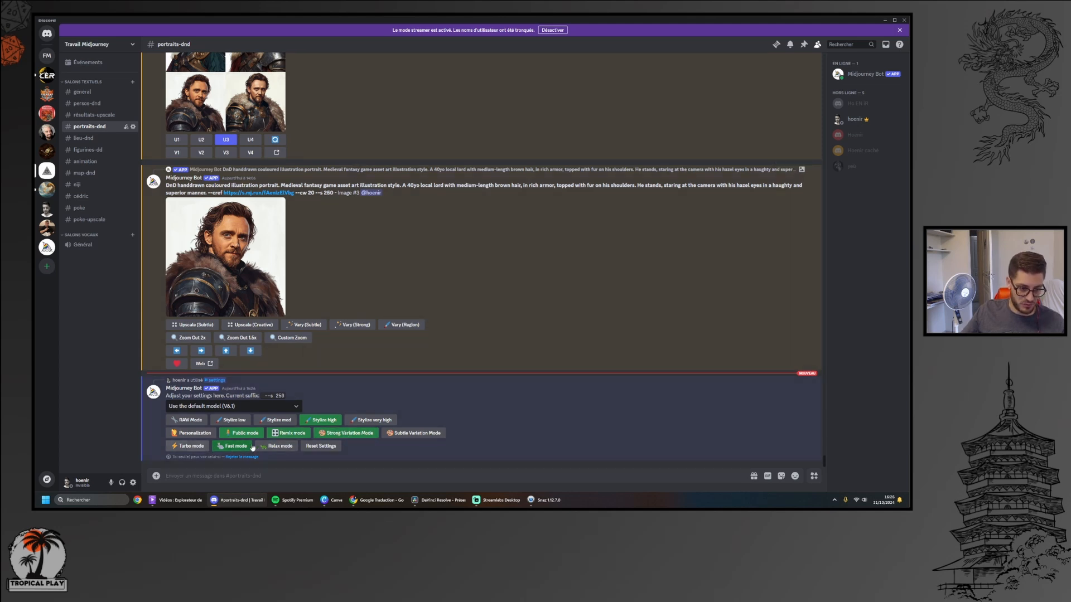
Review the available model versions in the earlier settings message above the lord portraits, keeping the default model (V6.1)
scroll(517, 315, "up", 3)
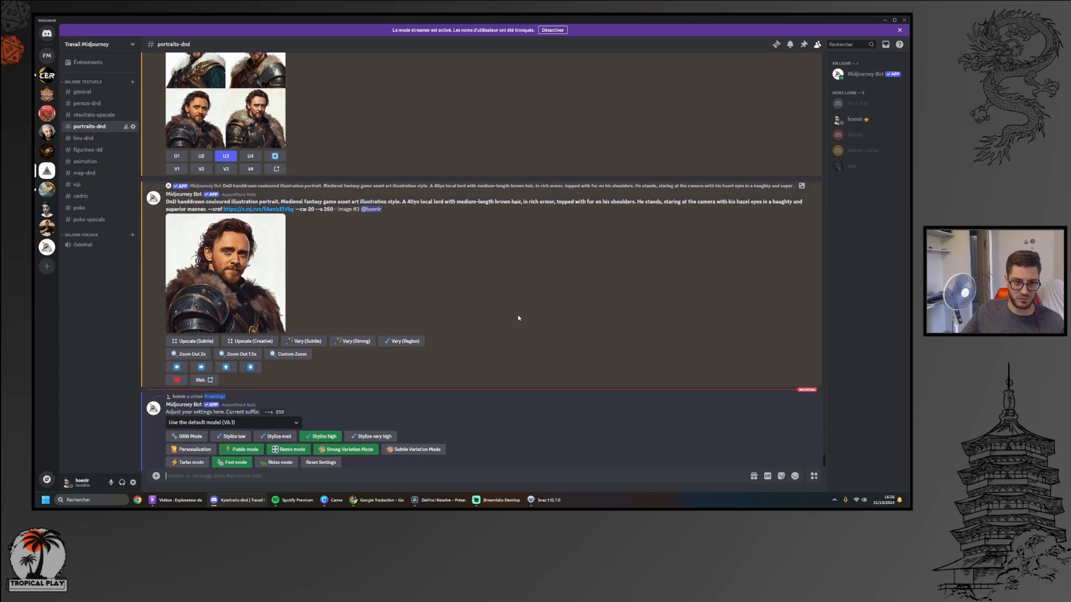
scroll(452, 216, "down", 15)
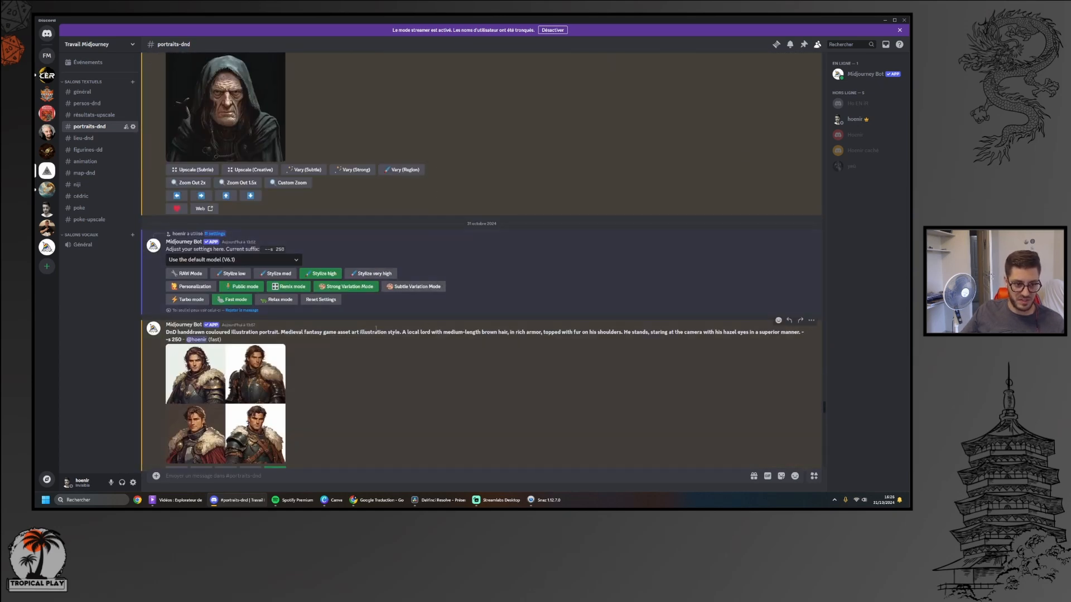
left_click(277, 262)
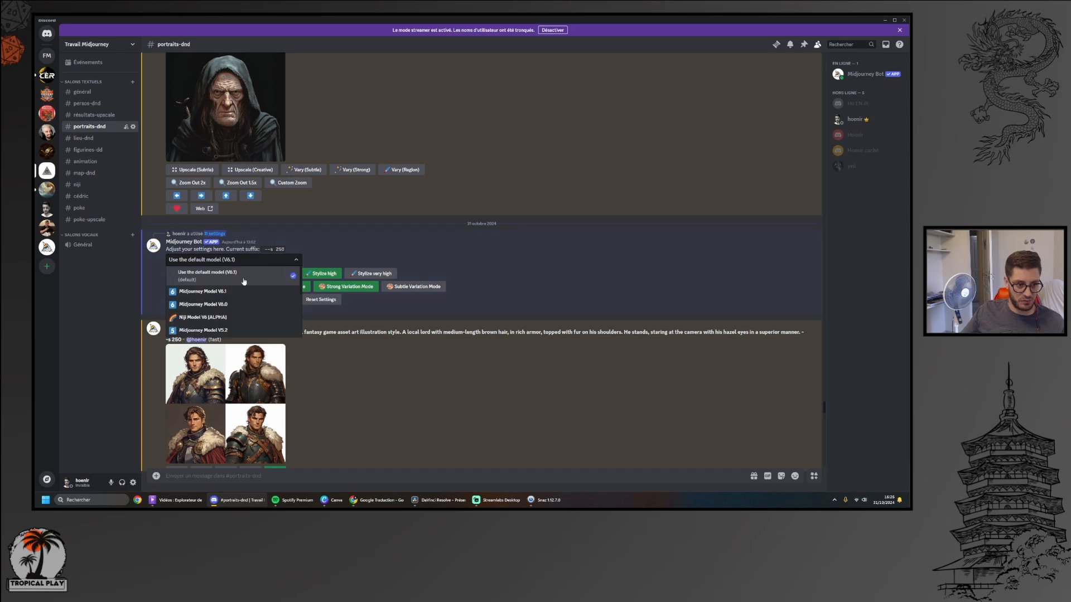
left_click(244, 278)
Check the first lord grid's re-roll prompt form again without submitting, and bring the 50yo lord variation into view
scroll(425, 369, "down", 2)
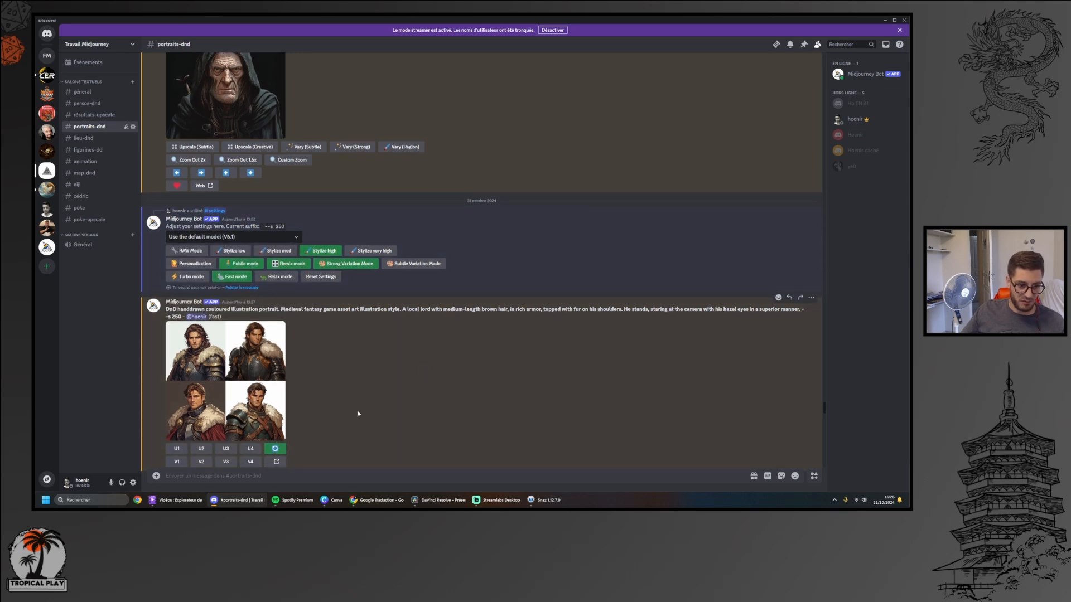
scroll(358, 414, "down", 2)
left_click(275, 382)
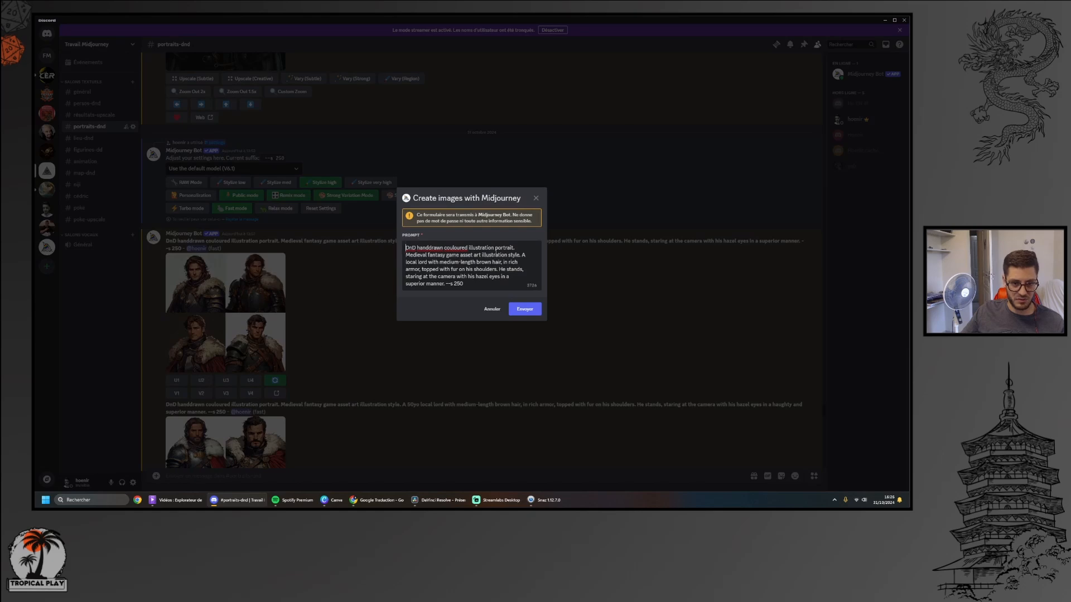
left_click(493, 310)
scroll(267, 362, "down", 3)
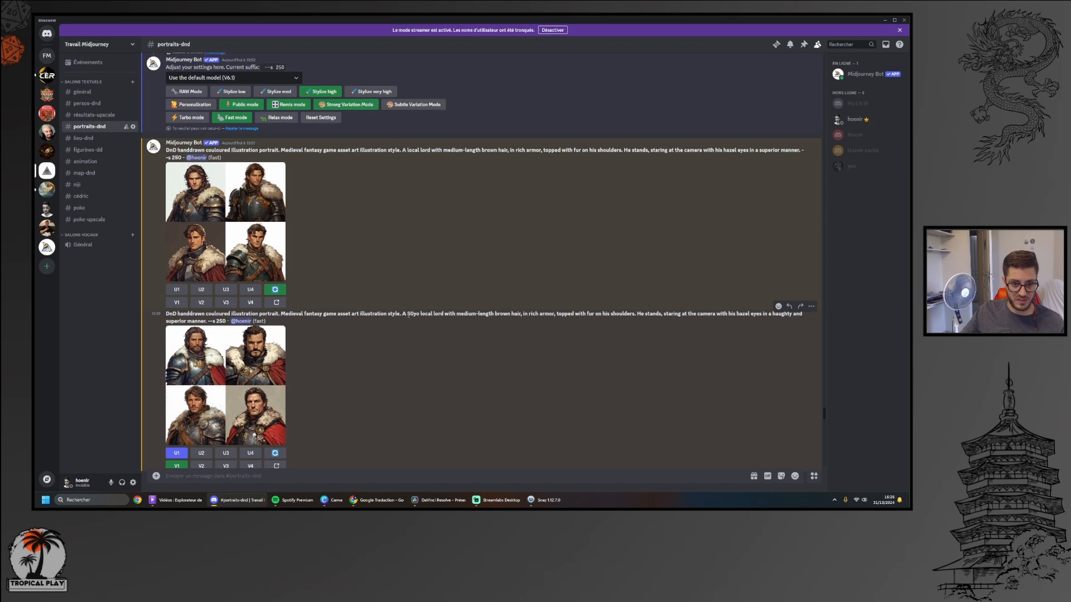
View the 50yo local lord portrait grid enlarged and close the preview
left_click_drag(411, 315, 416, 315)
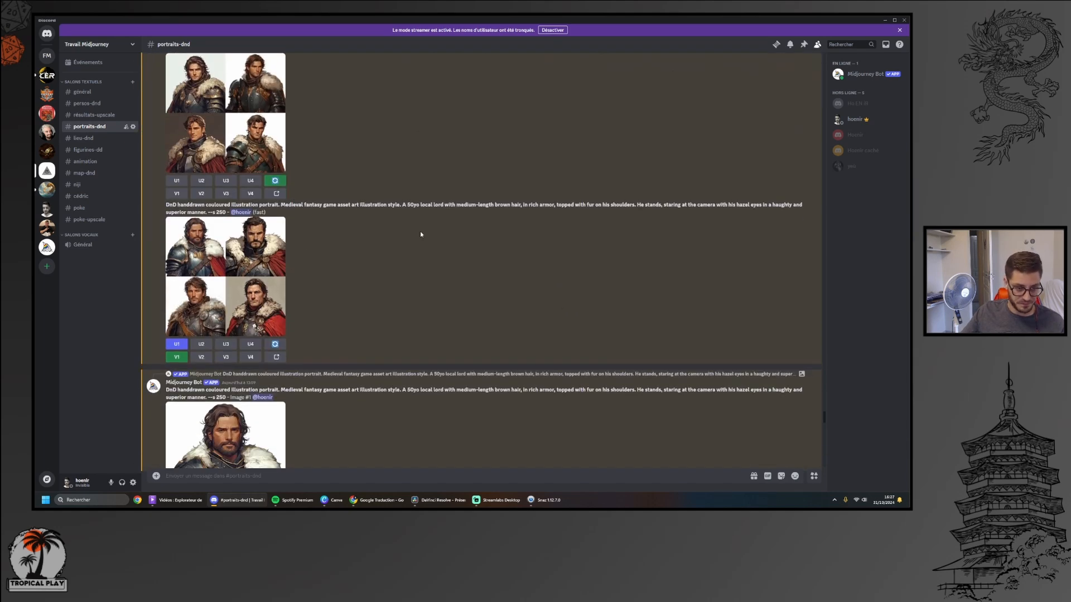
left_click(232, 282)
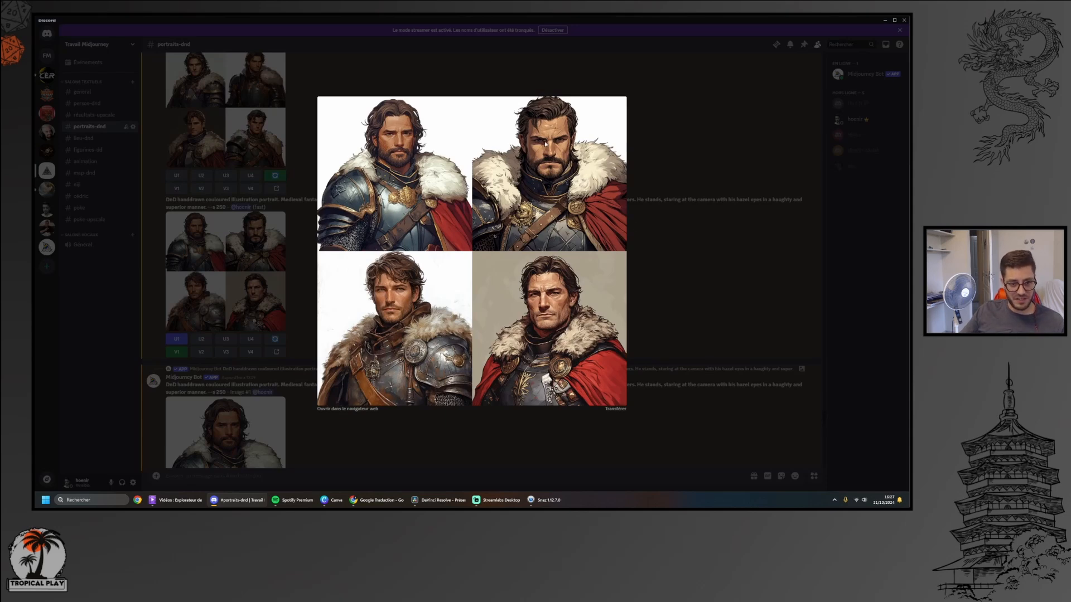
left_click(716, 277)
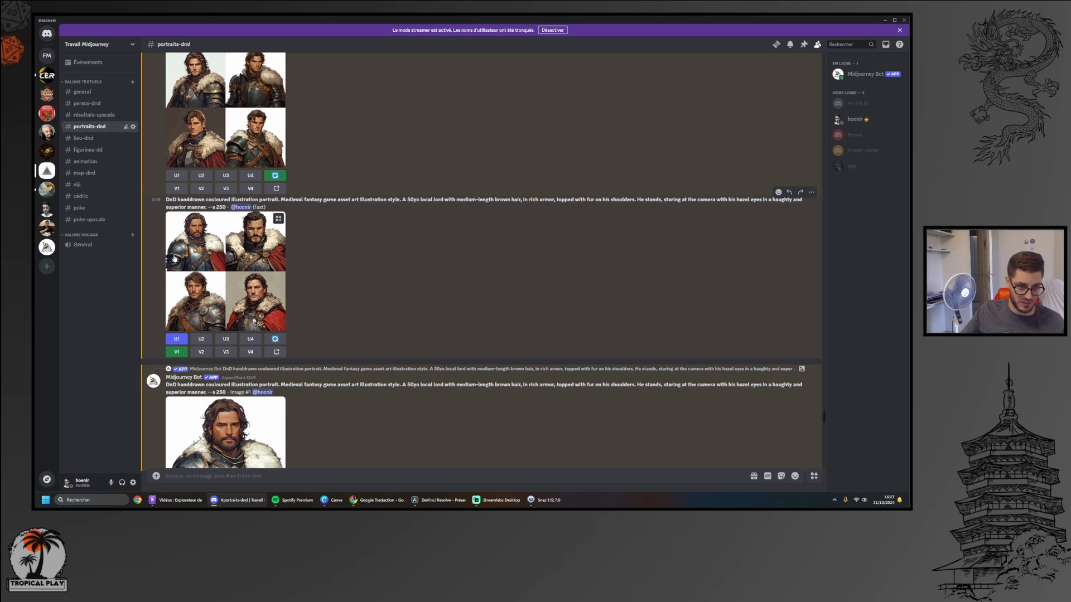
Check the Remix Prompt form for a variation of the 50yo lord grid's first image without submitting it
scroll(184, 391, "down", 2)
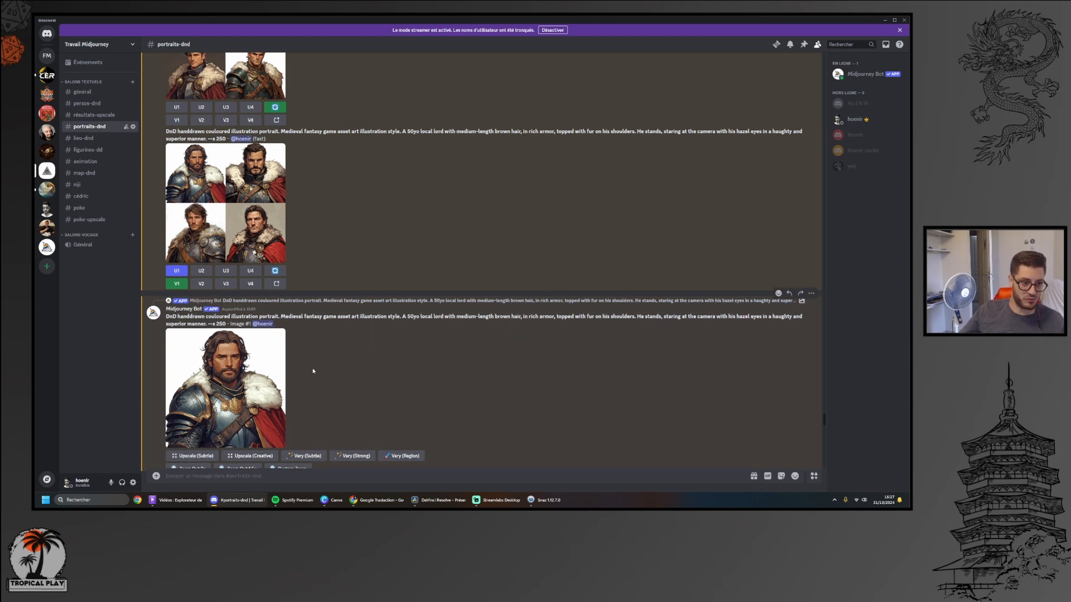
left_click(177, 284)
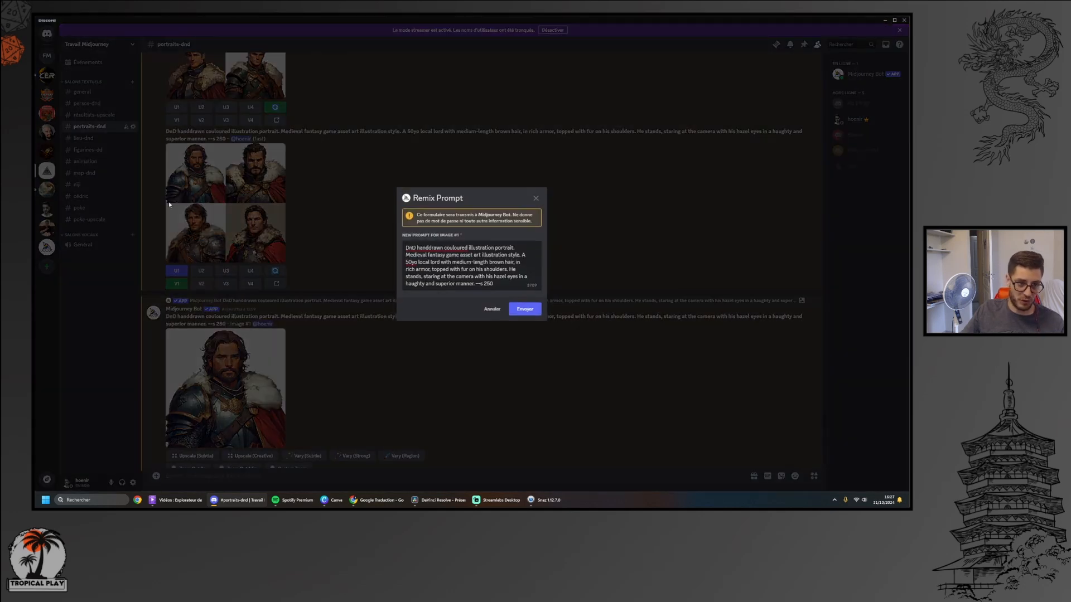
left_click(491, 309)
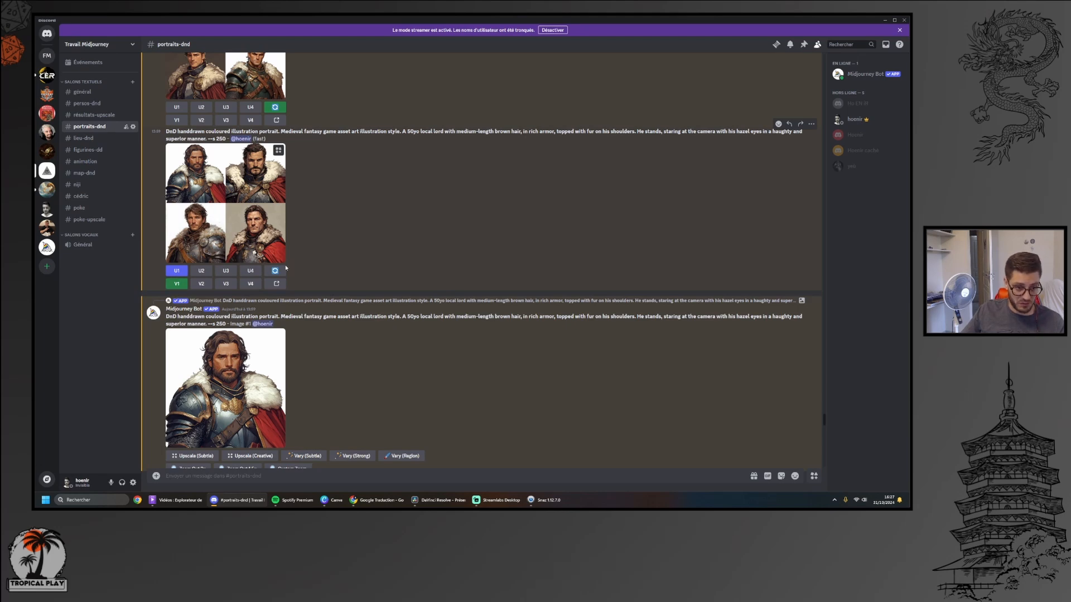
Examine the Variations (Strong) grid of the 50yo lord enlarged and compare it with the source portraits above
scroll(373, 270, "down", 1)
scroll(373, 270, "down", 3)
left_click(226, 362)
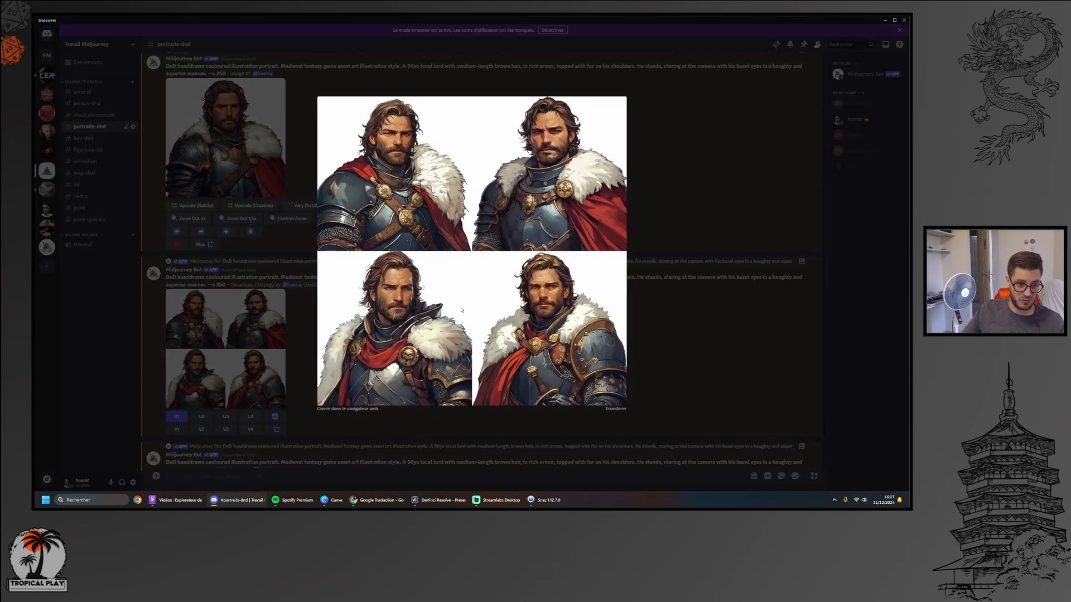
left_click(684, 335)
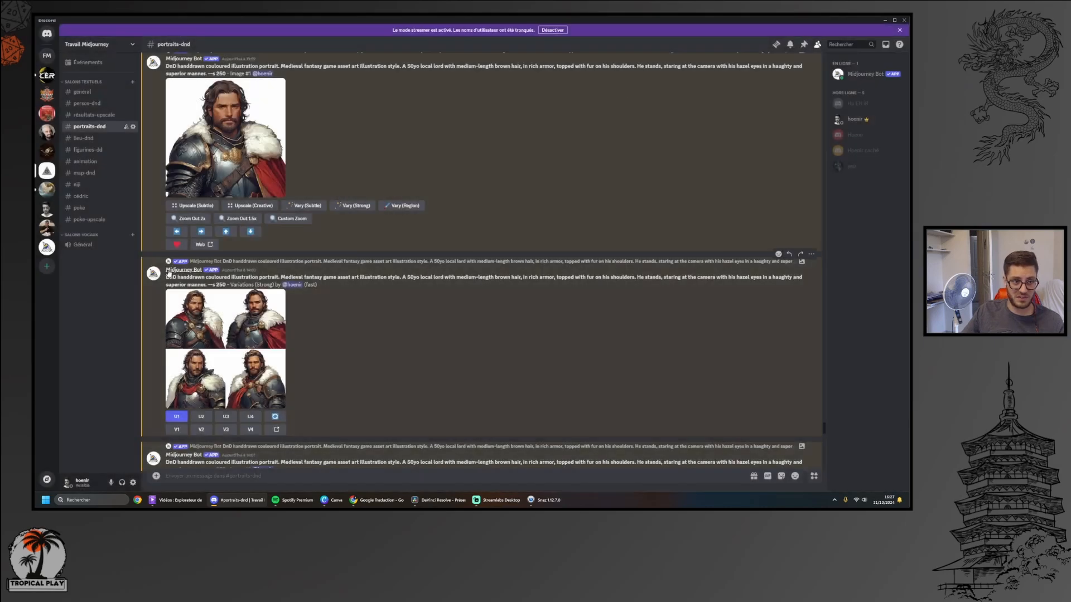
scroll(261, 122, "down", 3)
scroll(328, 449, "down", 2)
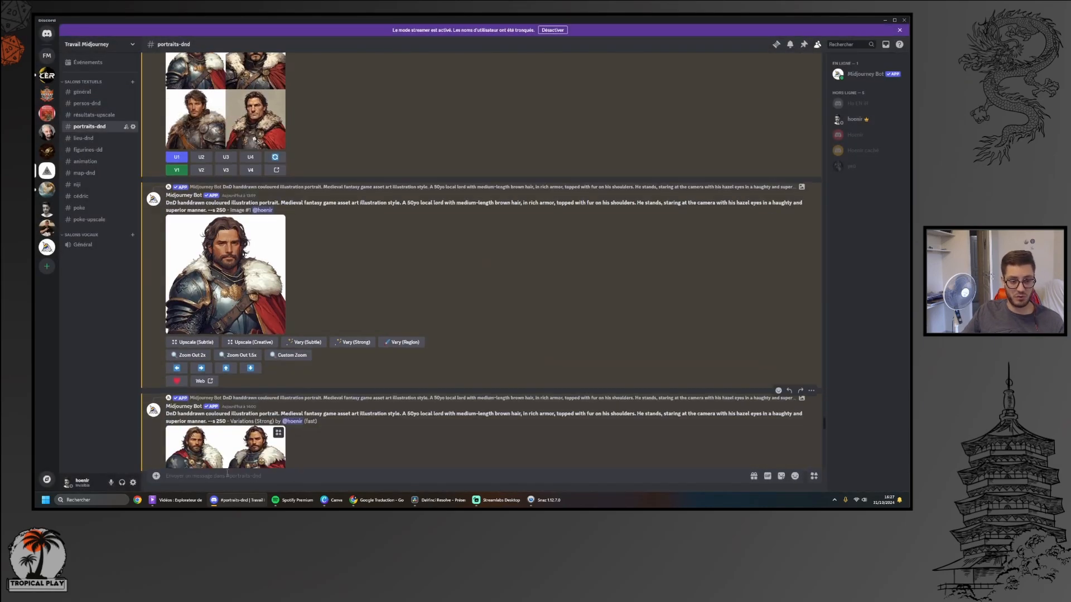
left_click(256, 449)
left_click(674, 306)
scroll(407, 338, "down", 3)
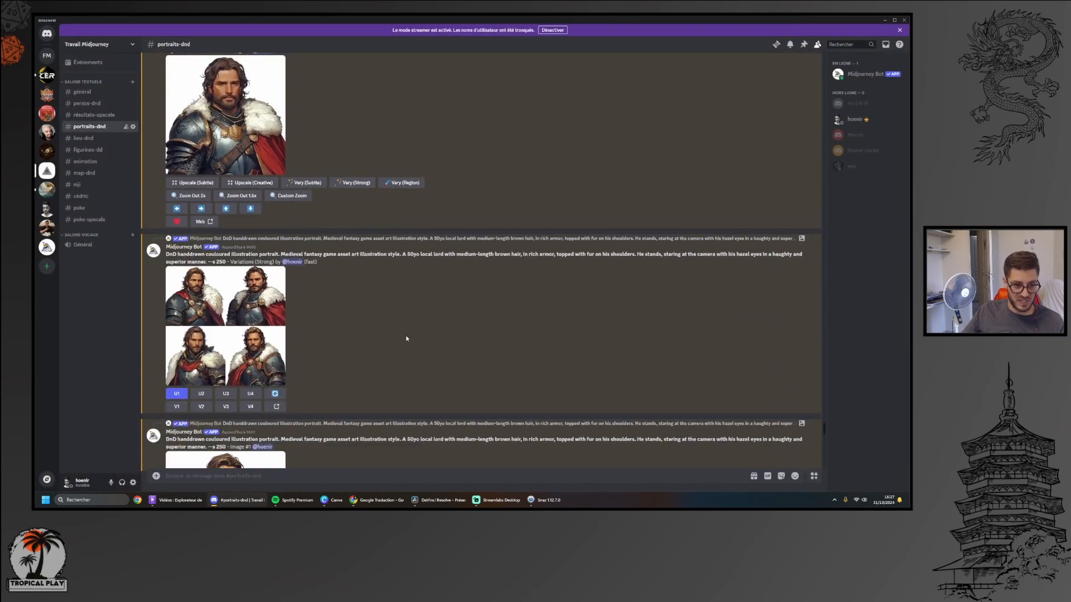
View the single portrait chosen from the strong variations enlarged, and continue to the reference photo posted below it
scroll(246, 357, "down", 3)
left_click(250, 389)
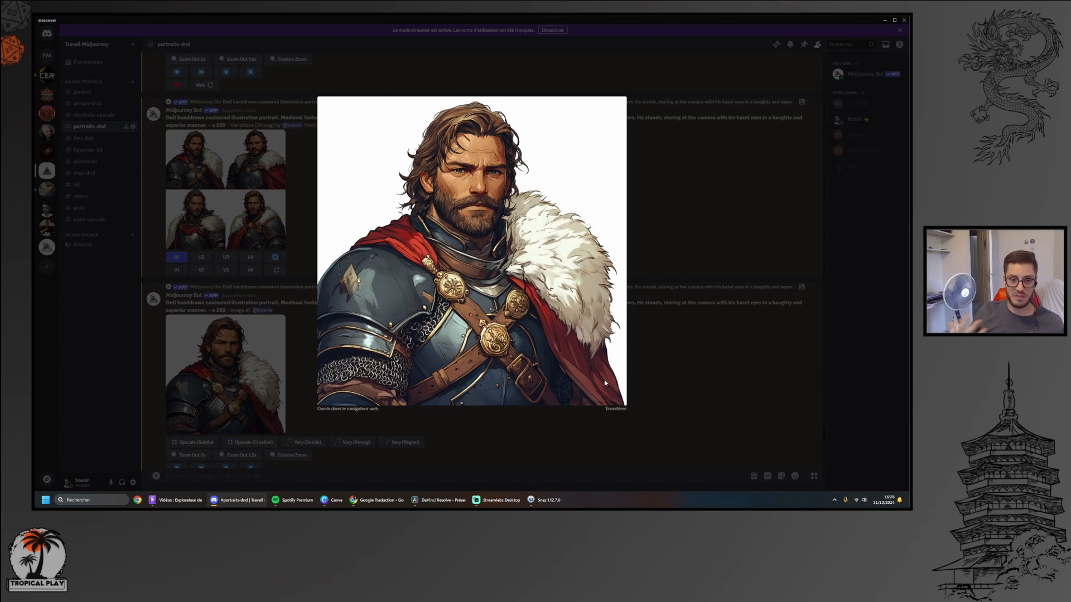
left_click(670, 395)
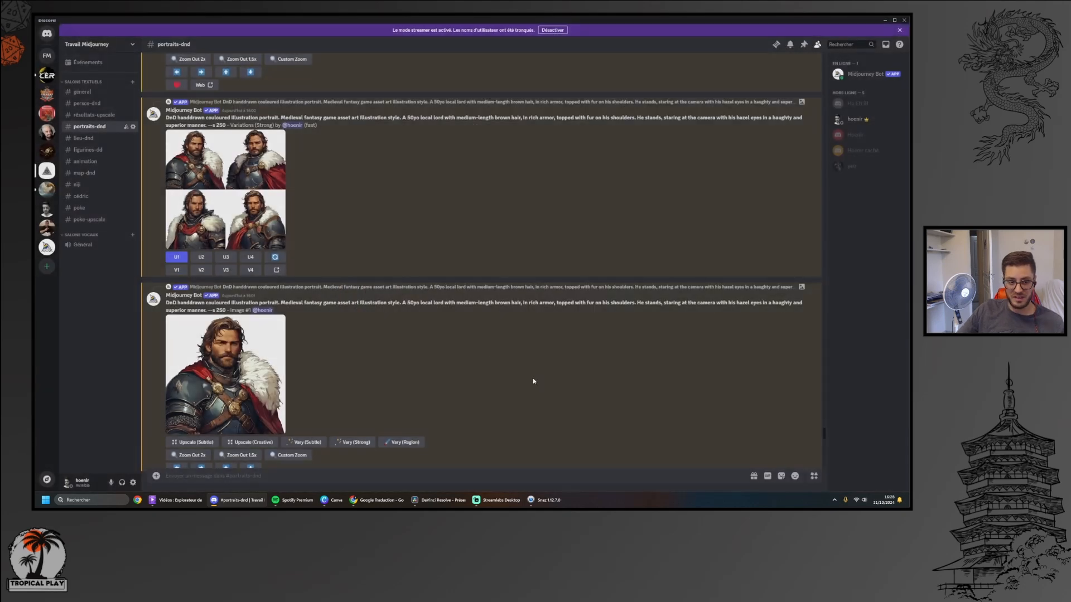
scroll(376, 313, "down", 2)
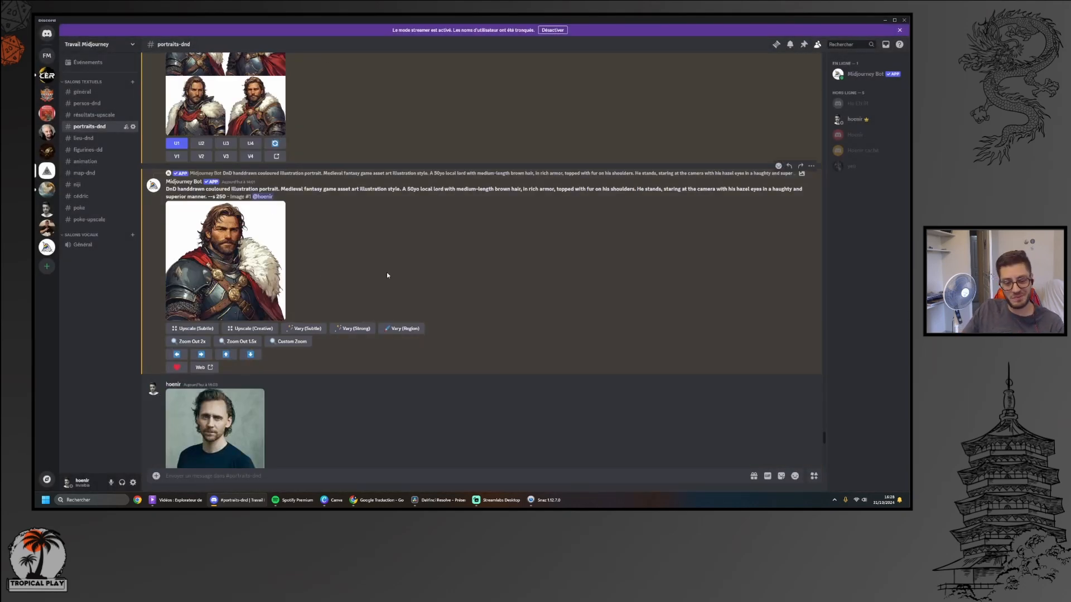
scroll(513, 450, "down", 1)
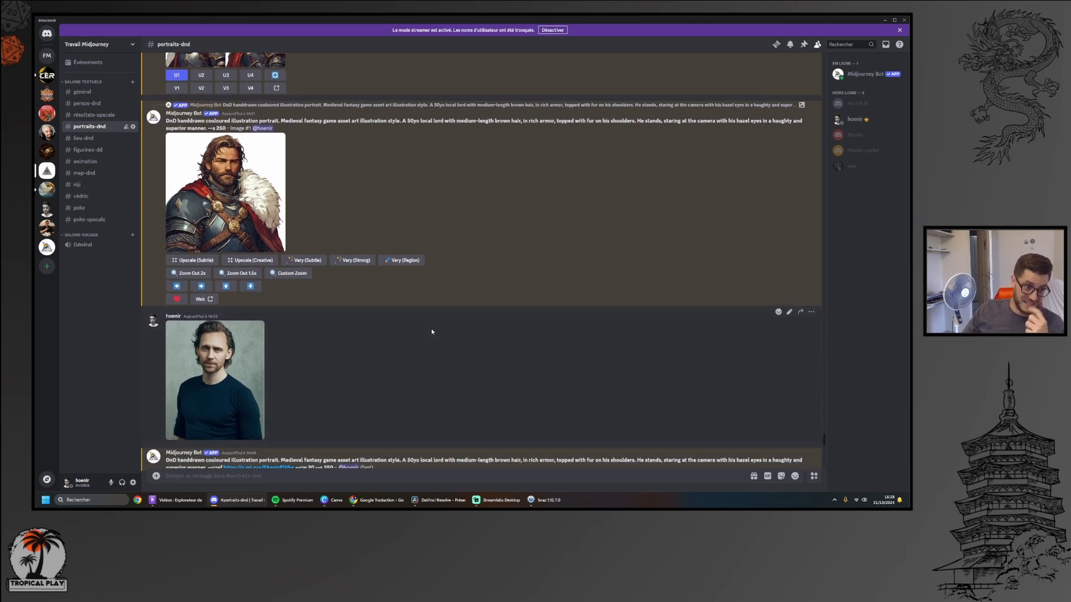
View the posted reference photo of the man in the dark blue sweater enlarged
scroll(431, 332, "up", 1)
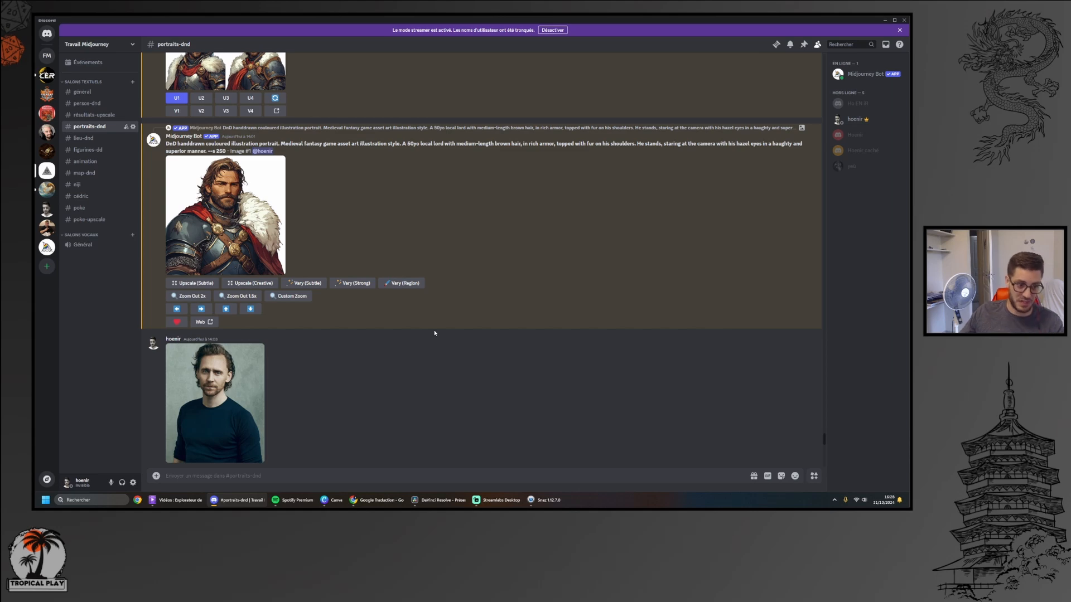
left_click(216, 365)
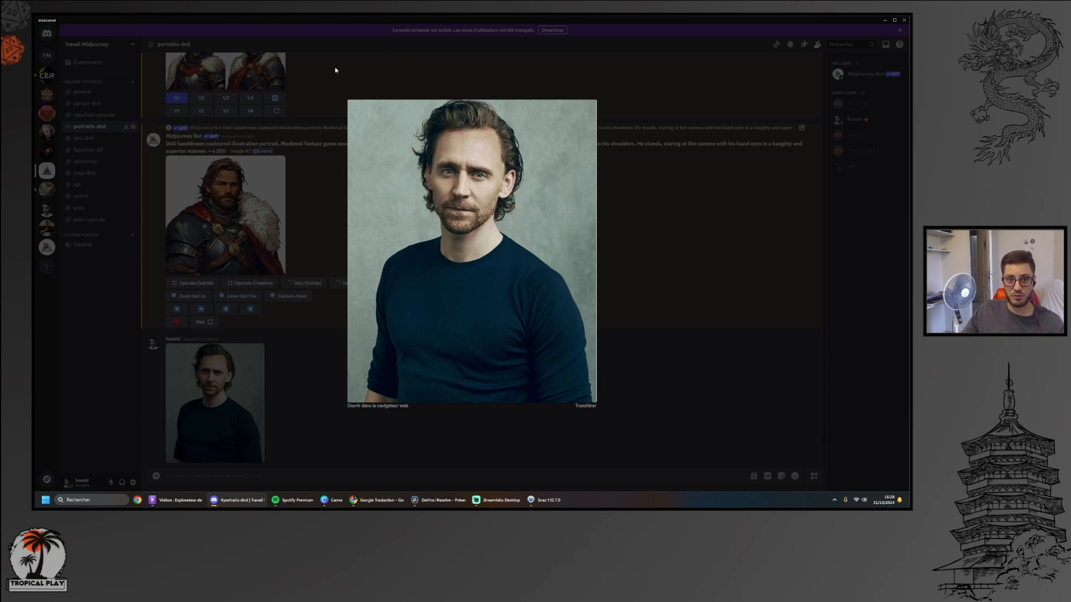
left_click(675, 275)
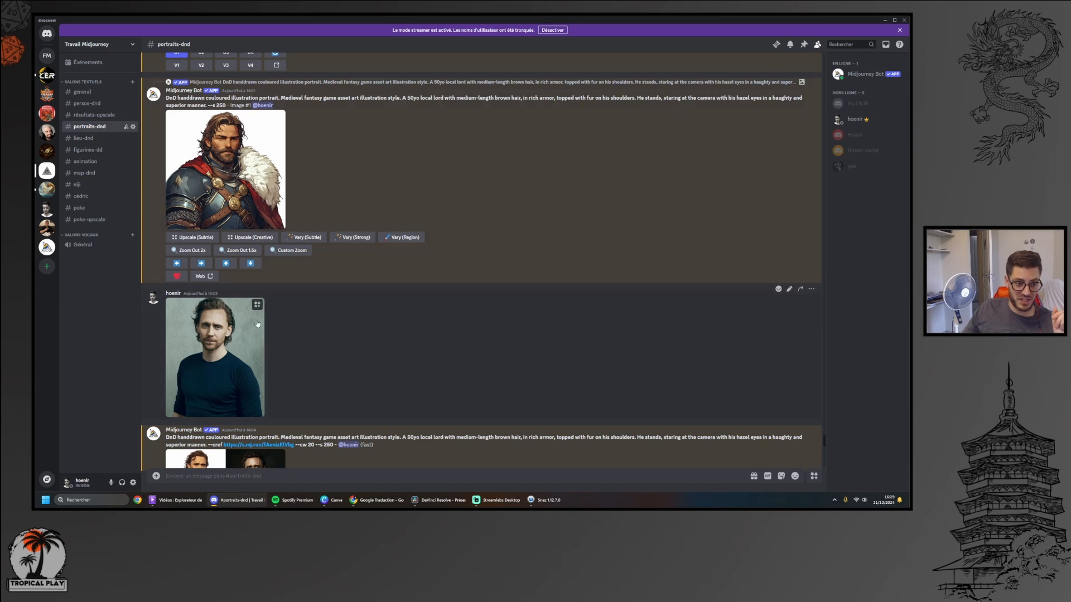
Open the posted reference photo in the web browser and return to the portraits-dnd channel in Discord
left_click(229, 339)
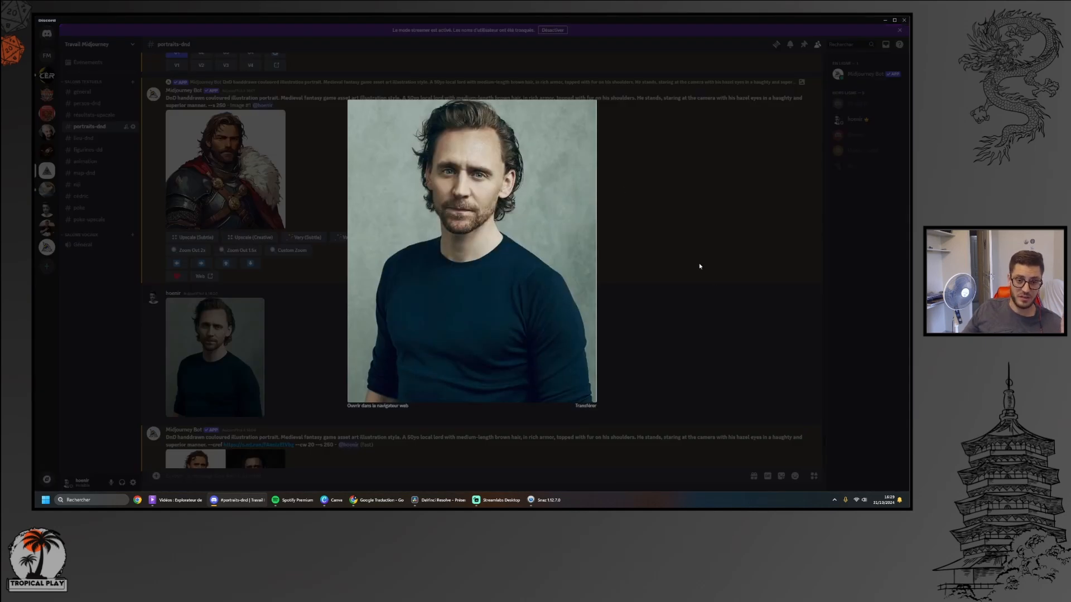
left_click(405, 405)
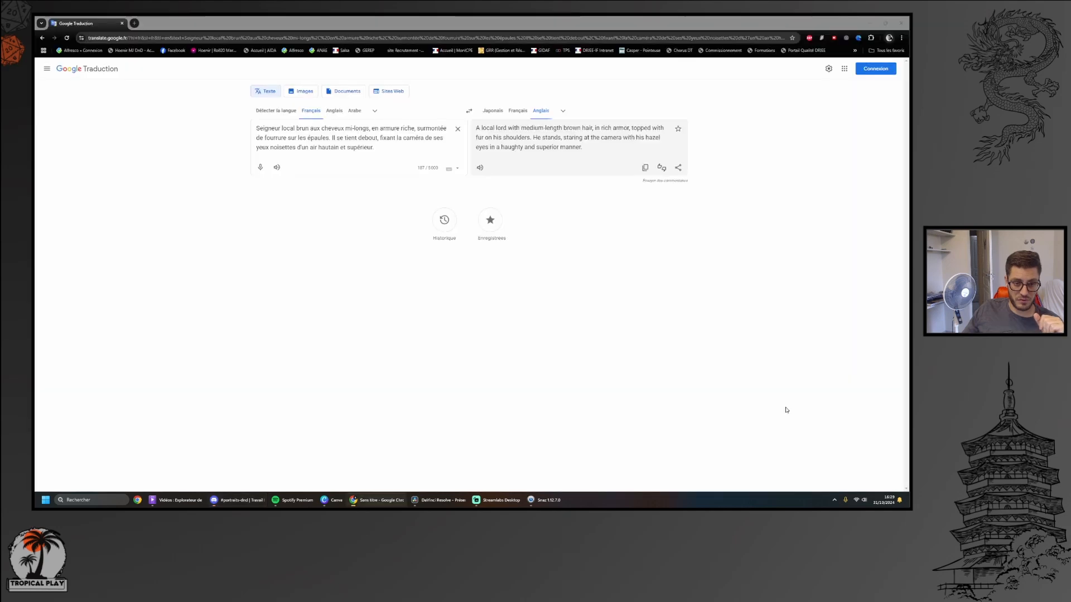
key("alt+Tab")
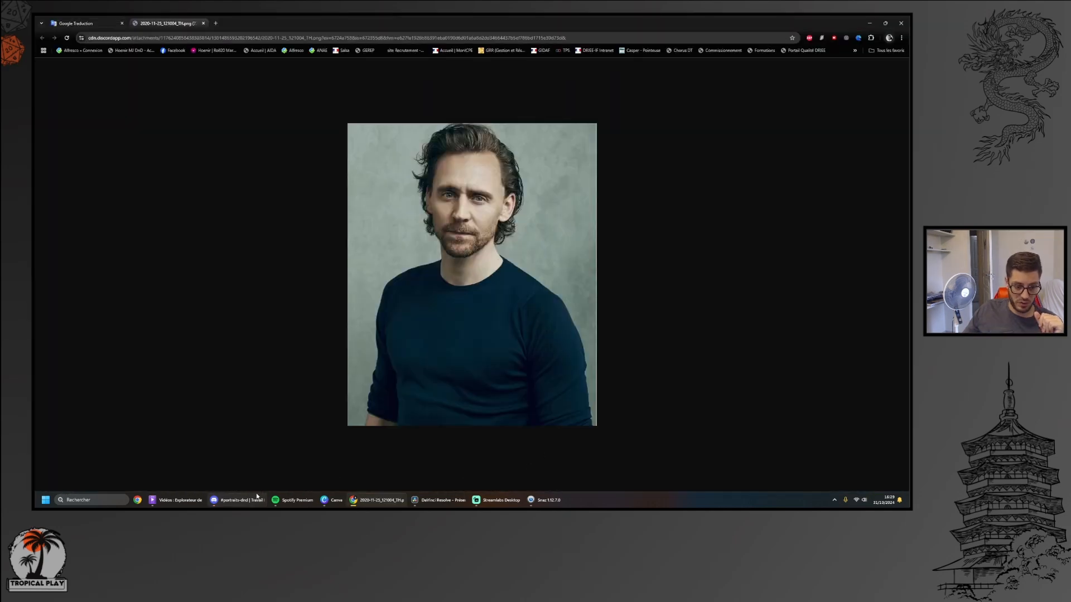
left_click(424, 447)
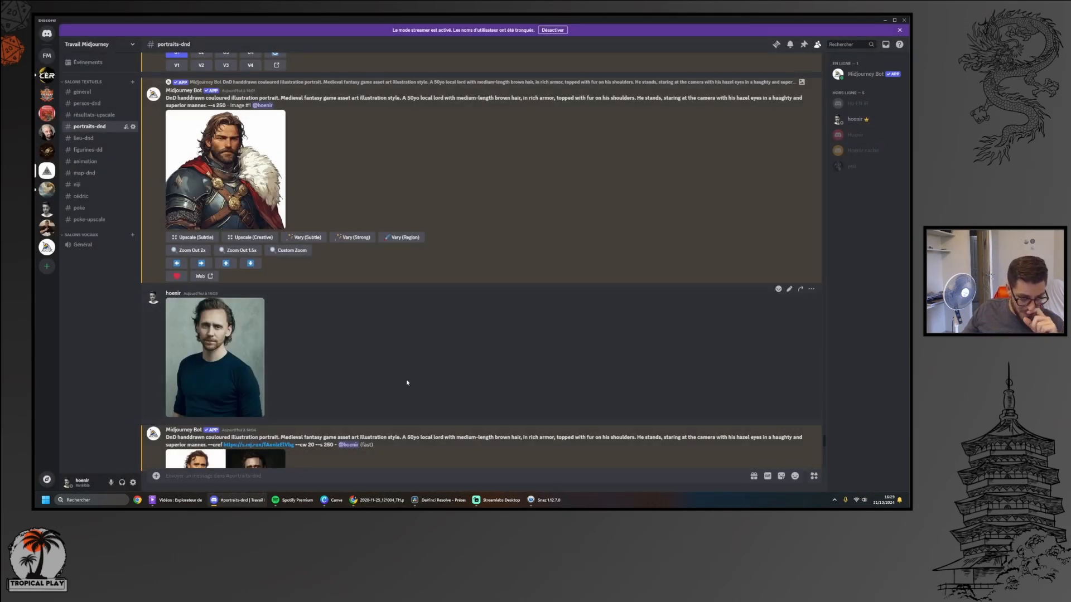
Try to copy the reference photo's web address from the browser, and close the photo's tab
scroll(406, 379, "down", 1)
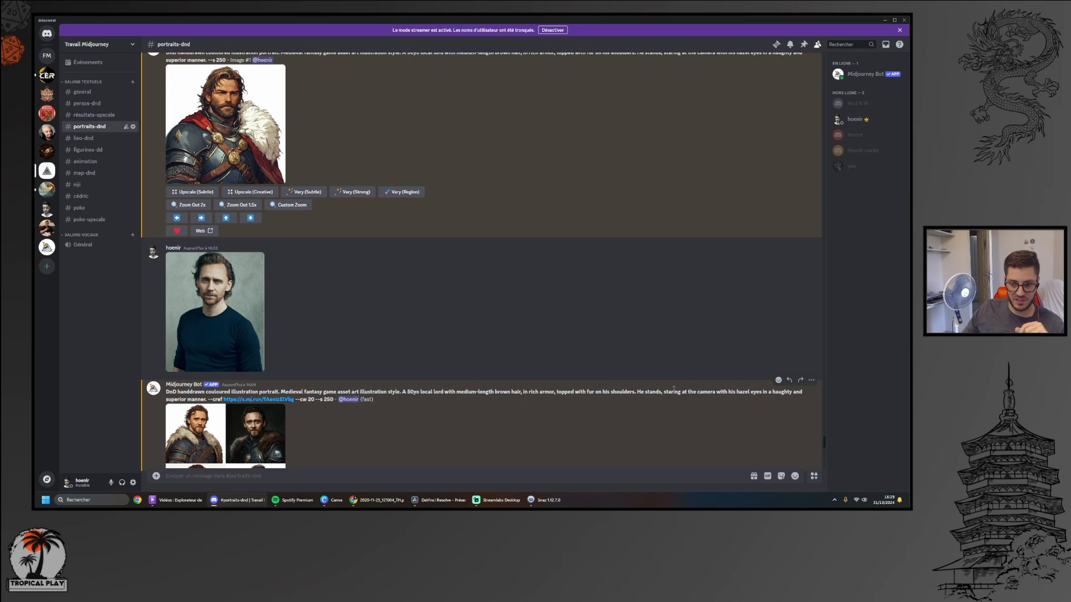
scroll(254, 222, "up", 1)
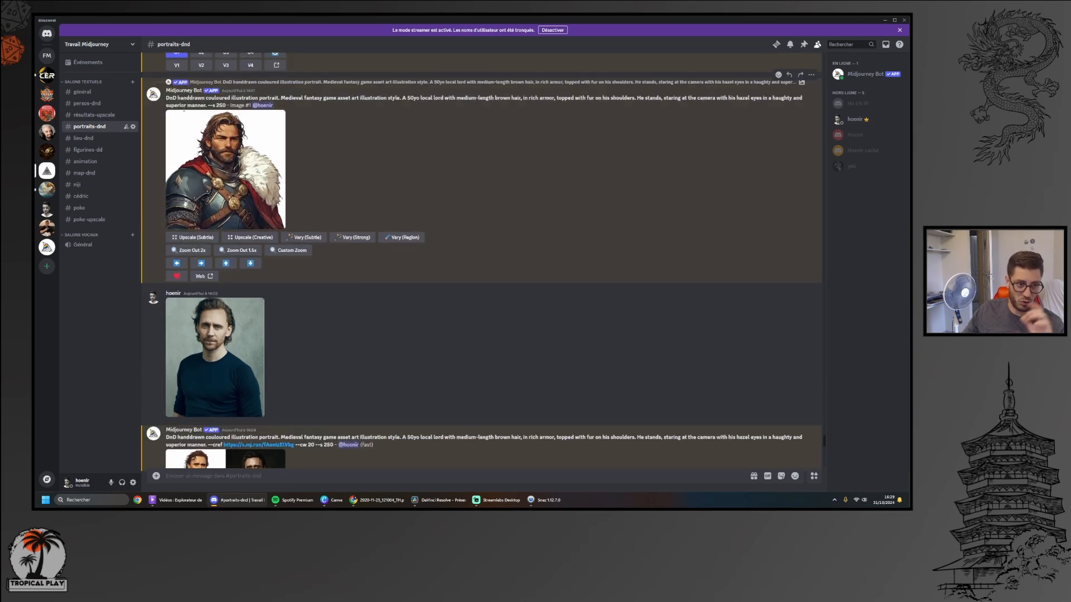
scroll(254, 364, "down", 2)
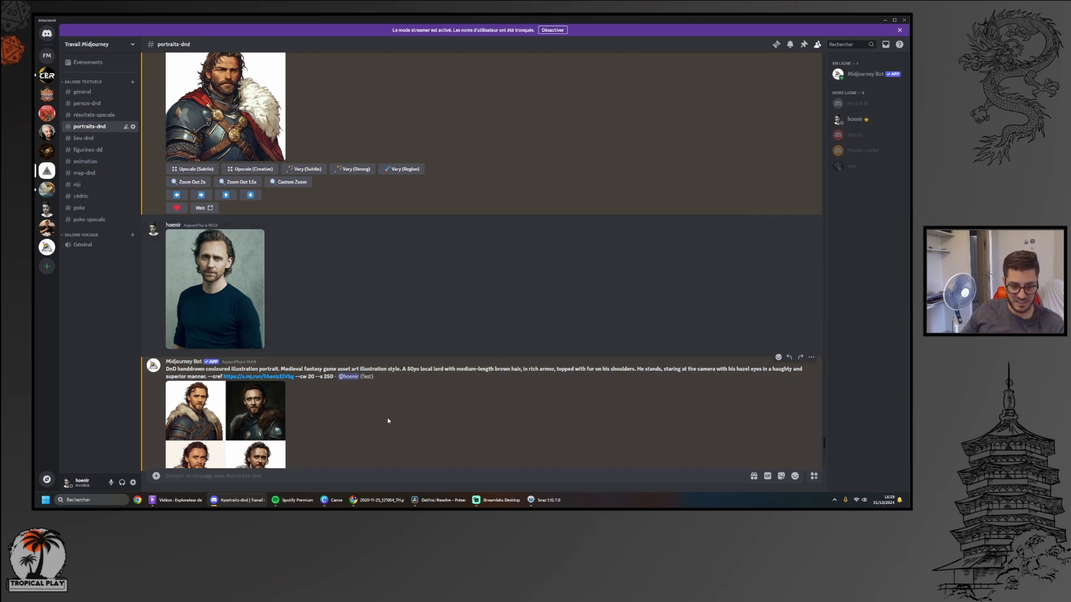
left_click(379, 499)
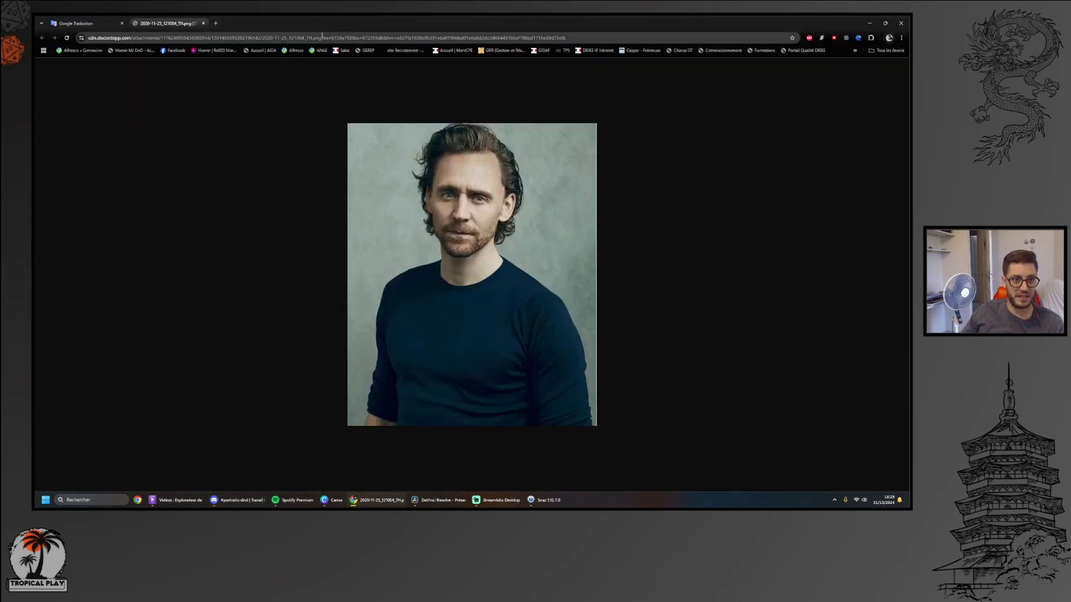
left_click(321, 37)
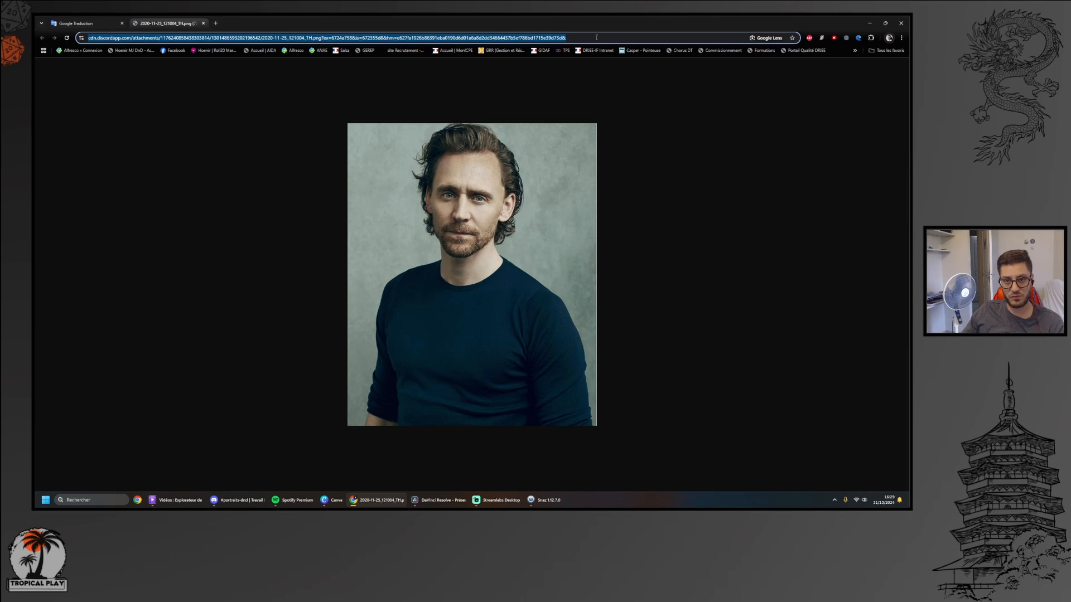
left_click(204, 24)
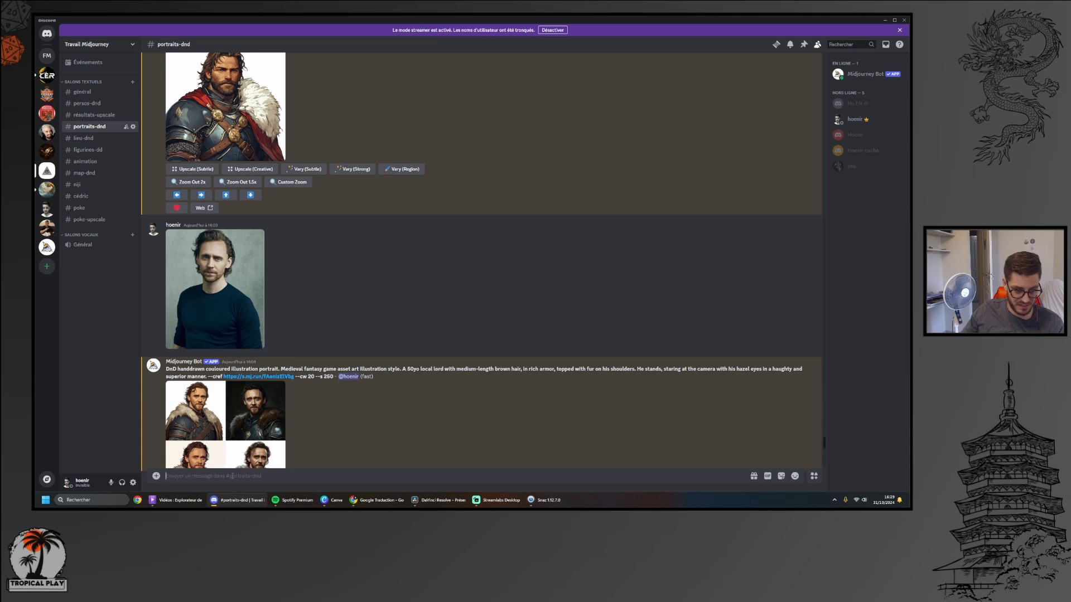
Start an /imagine prompt in portraits-dnd containing the character reference parameter --cref
type("/imagine prompt ")
type("--")
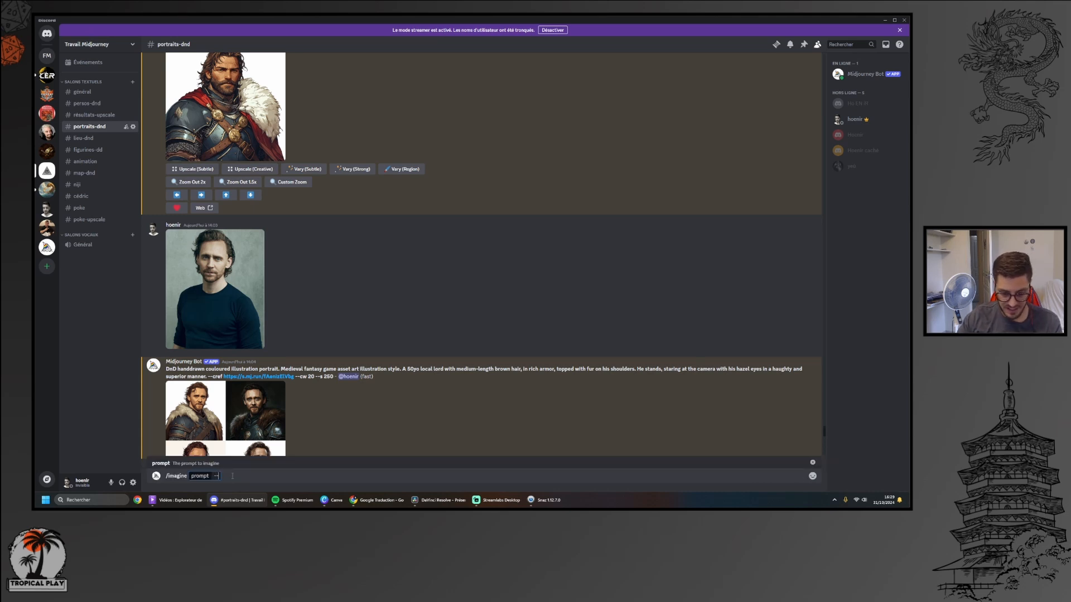
type("cref")
type("https://www.nvidia.com/en-us/geforce/guides/broadcasting-guide/")
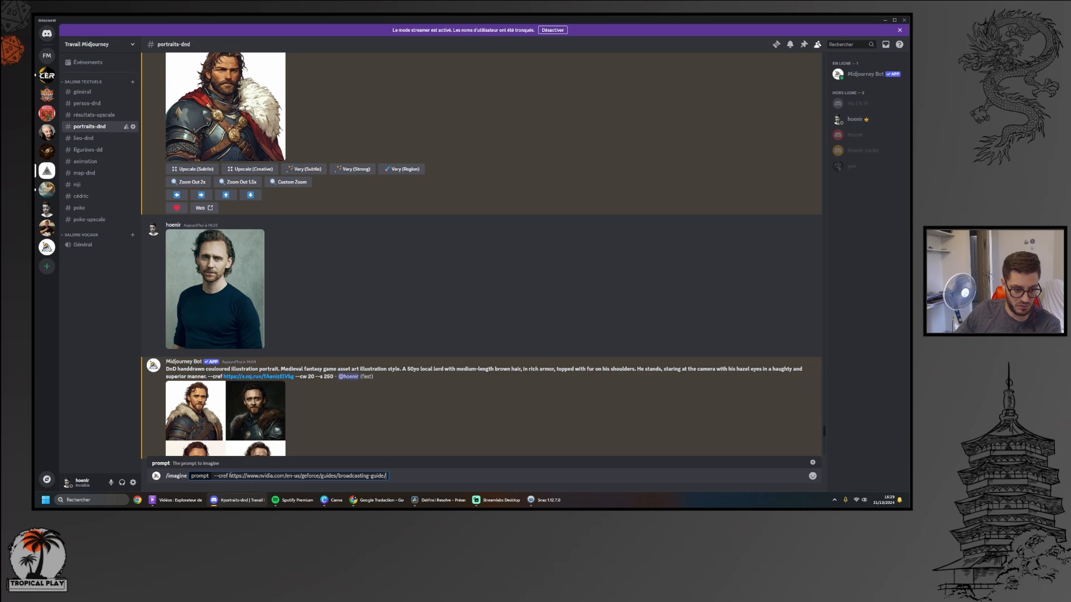
left_click_drag(229, 476, 390, 477)
key("BackSpace")
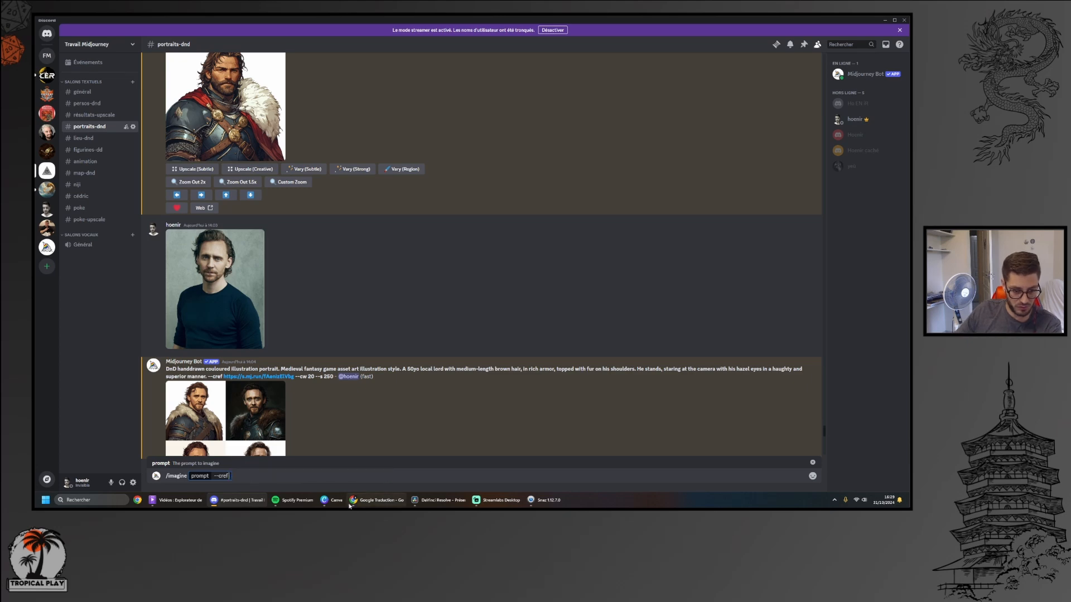
left_click(381, 503)
left_click(240, 500)
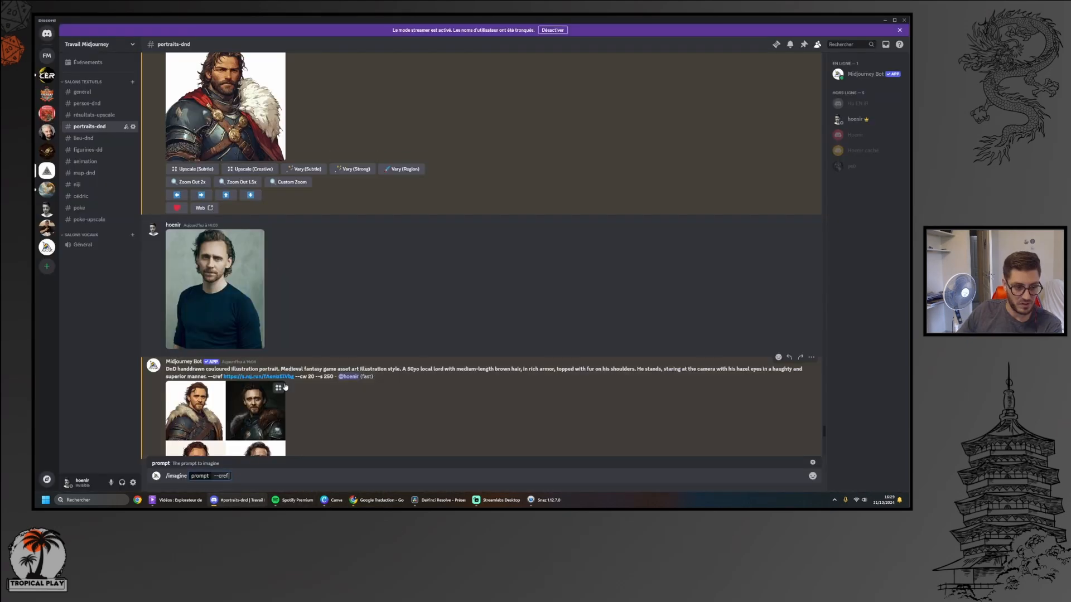
Copy the reference photo's web address from the browser and paste it after --cref in the Discord /imagine prompt
left_click(258, 341)
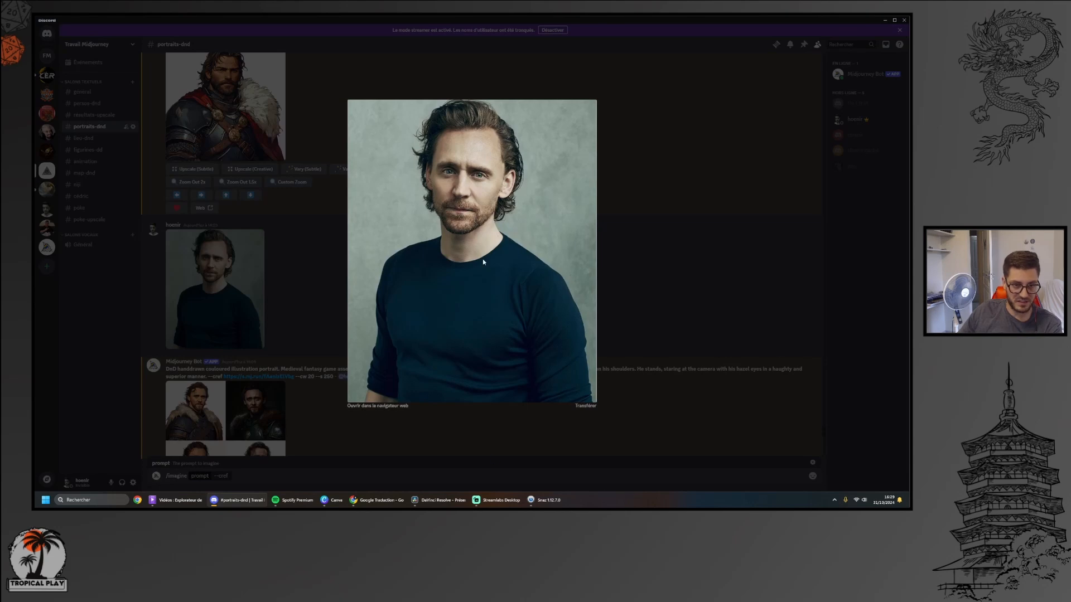
left_click(377, 405)
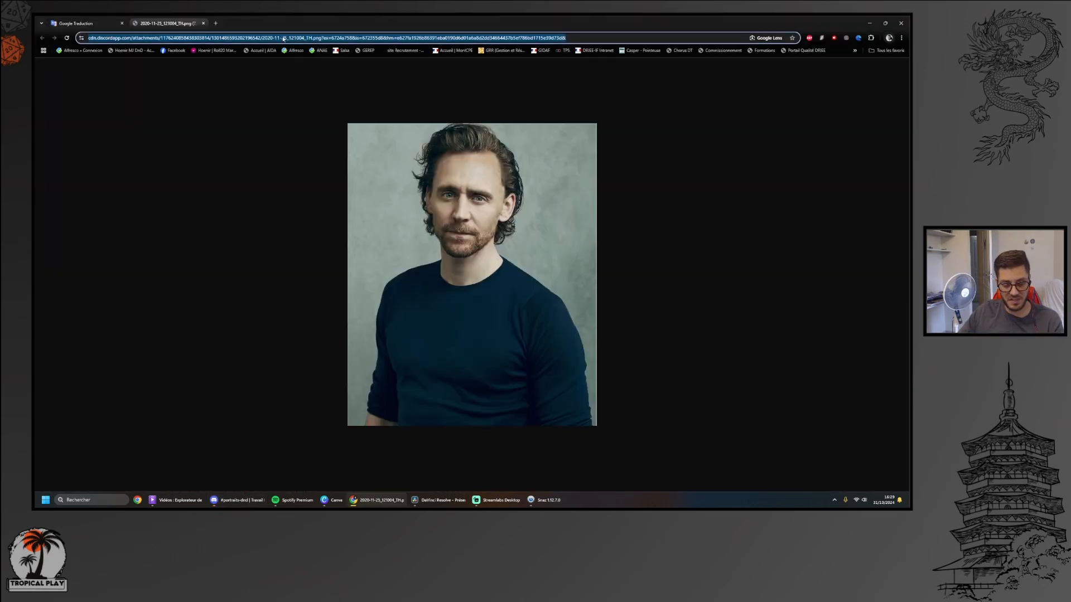
left_click(203, 23)
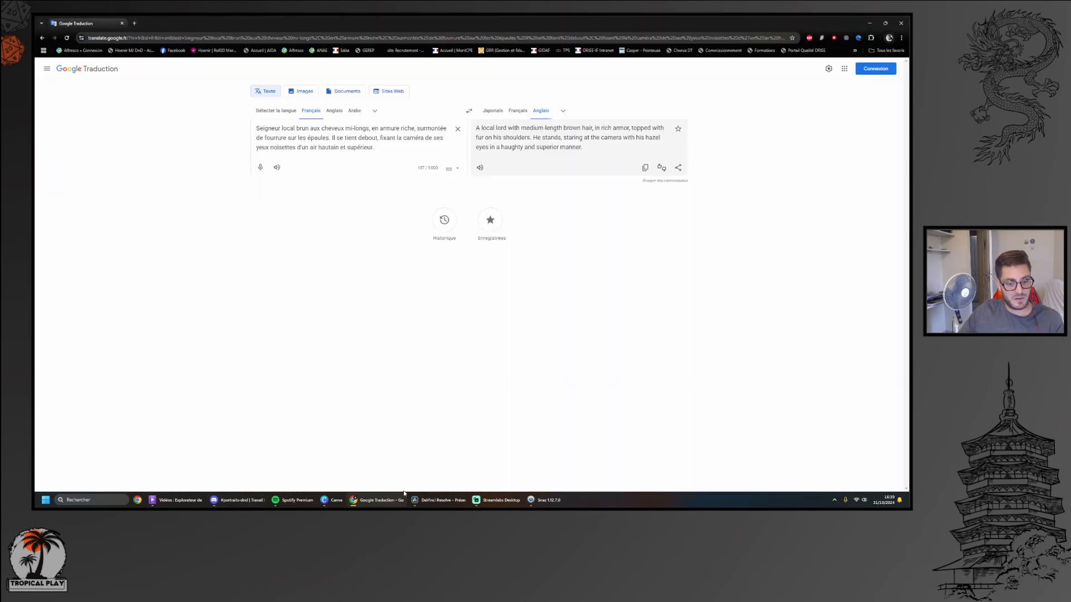
left_click(238, 500)
left_click(234, 476)
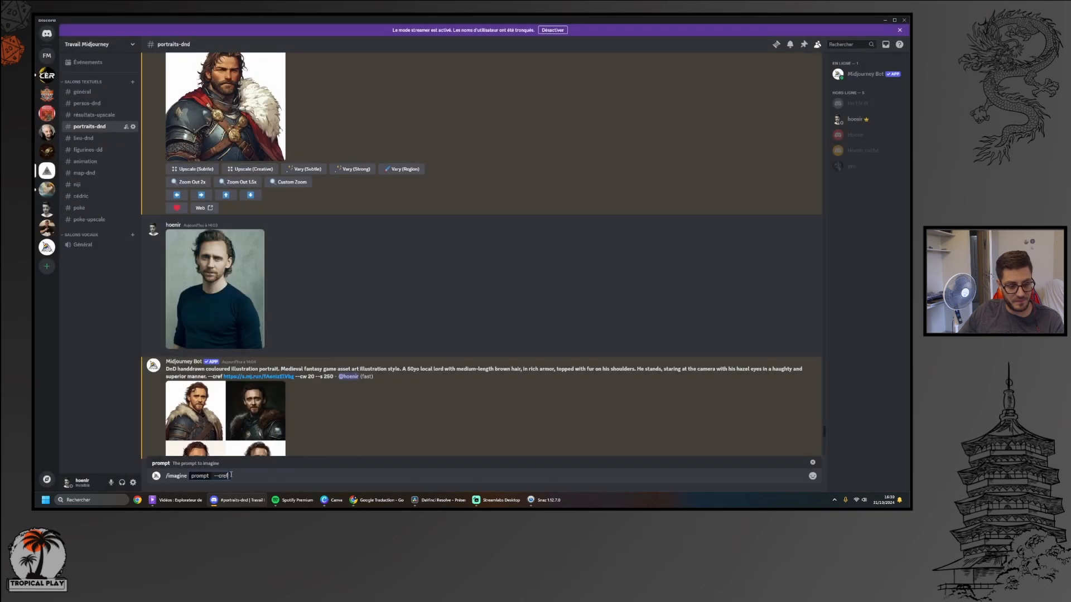
key("ctrl+v")
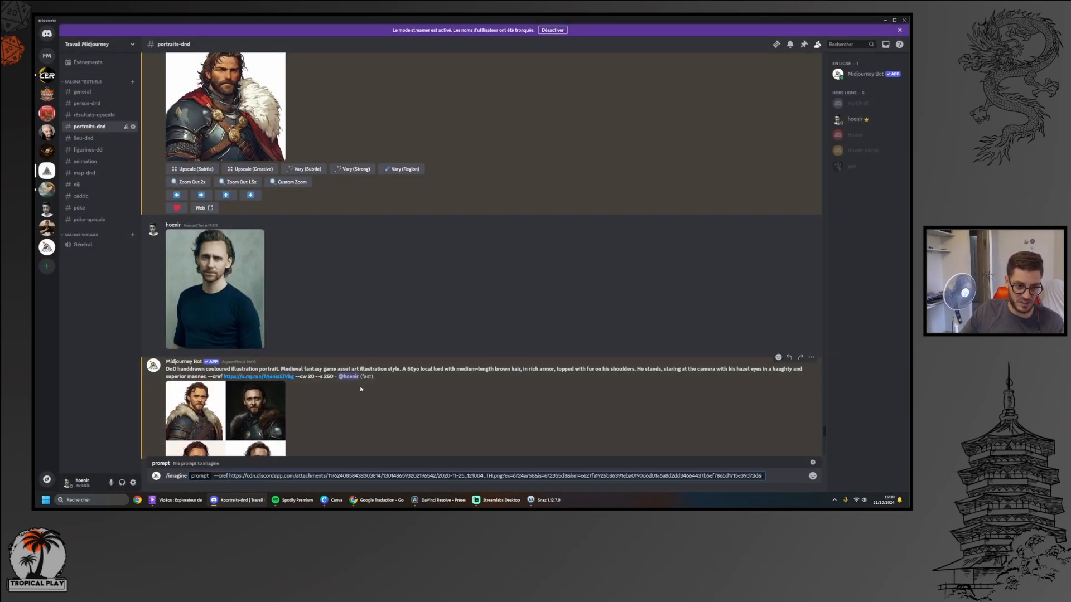
Clear the unsent /imagine command with its --cref address from the message box
left_click_drag(766, 478, 206, 476)
key("BackSpace")
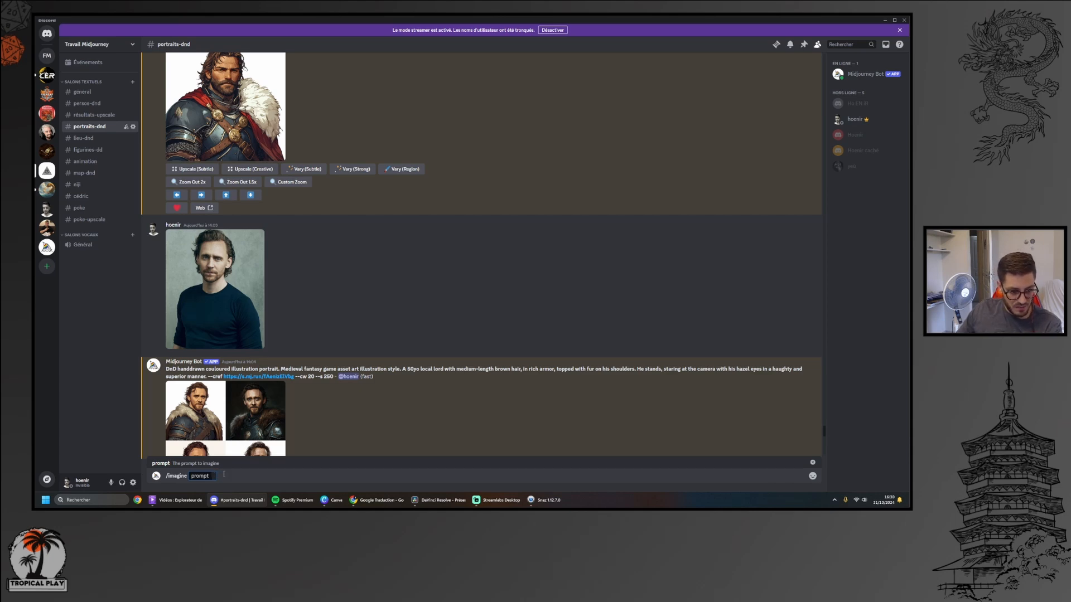
key("BackSpace")
key("BackSpace")
key("BackSpace")
key("BackSpace")
key("BackSpace")
key("BackSpace")
key("BackSpace")
key("BackSpace")
key("BackSpace")
key("BackSpace")
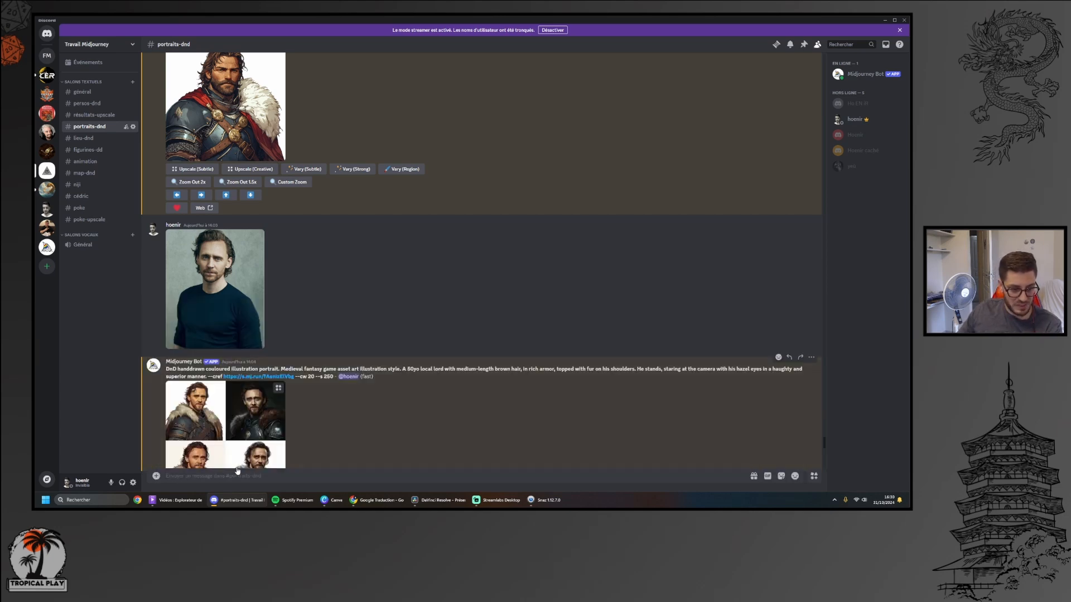
left_click(267, 462)
left_click(726, 342)
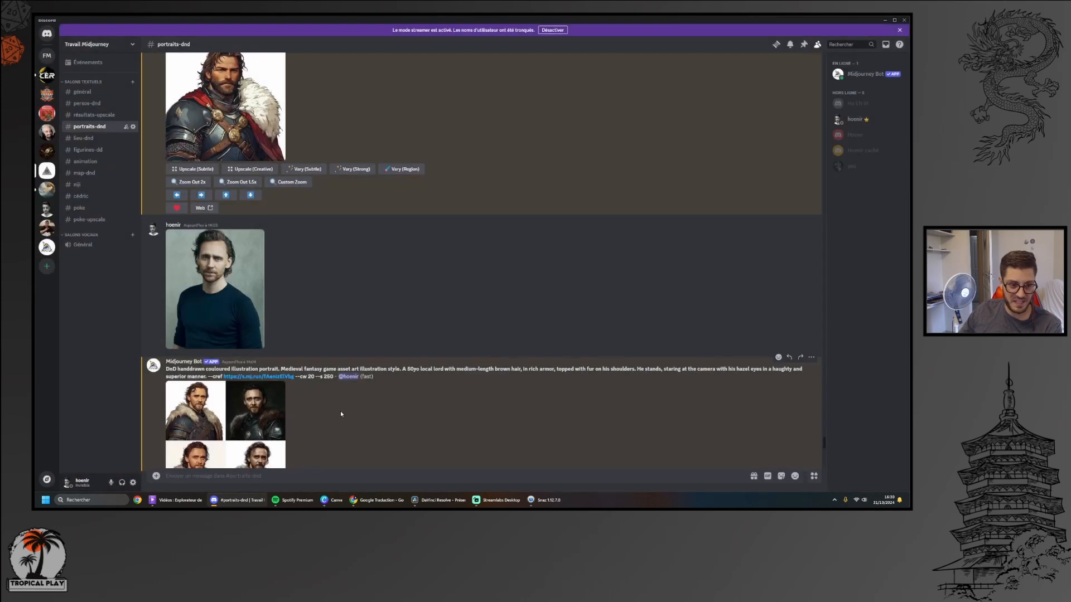
View the 50yo lord's four-portrait grid enlarged and examine the --cw value in its prompt
scroll(315, 410, "down", 1)
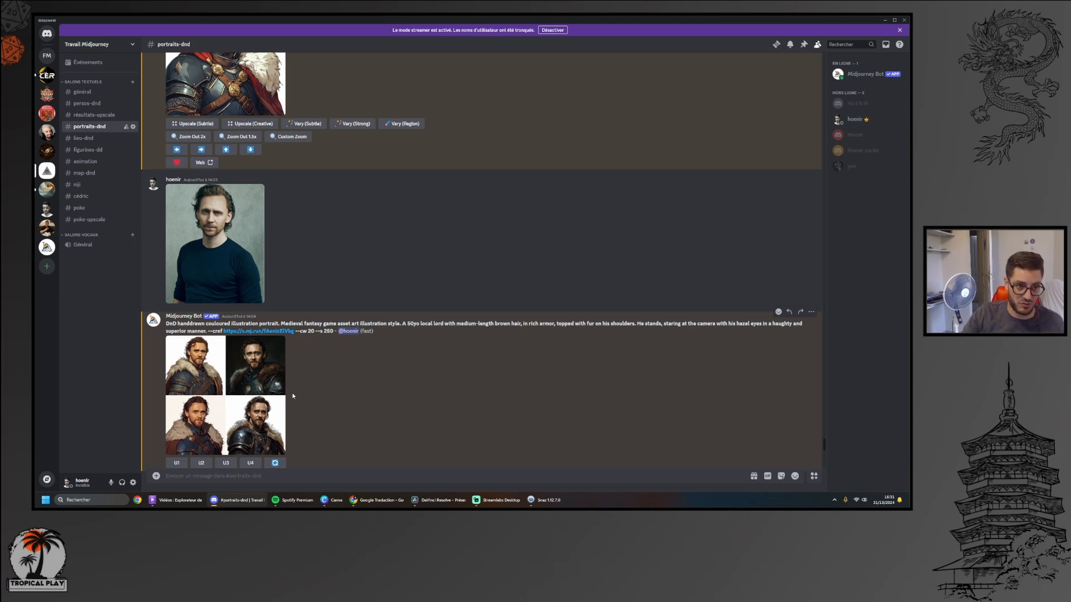
mouse_move(284, 350)
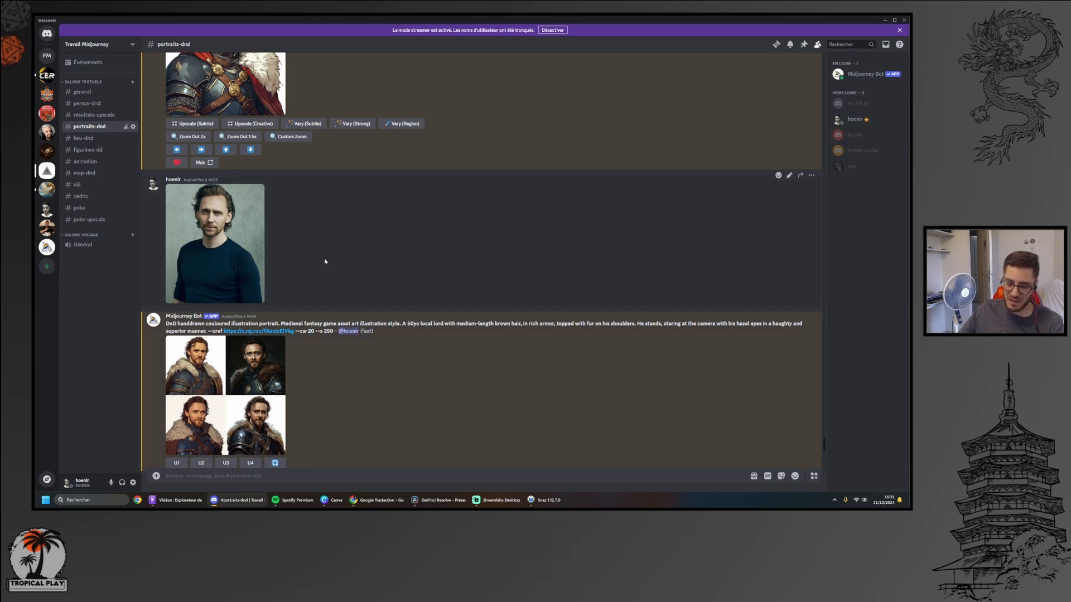
left_click(244, 383)
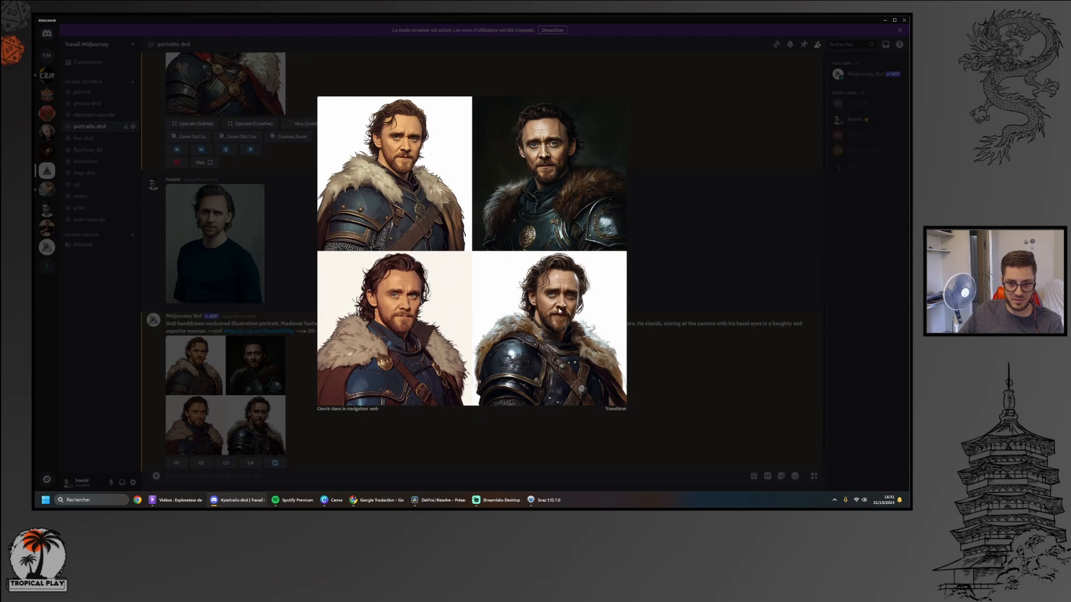
left_click(682, 267)
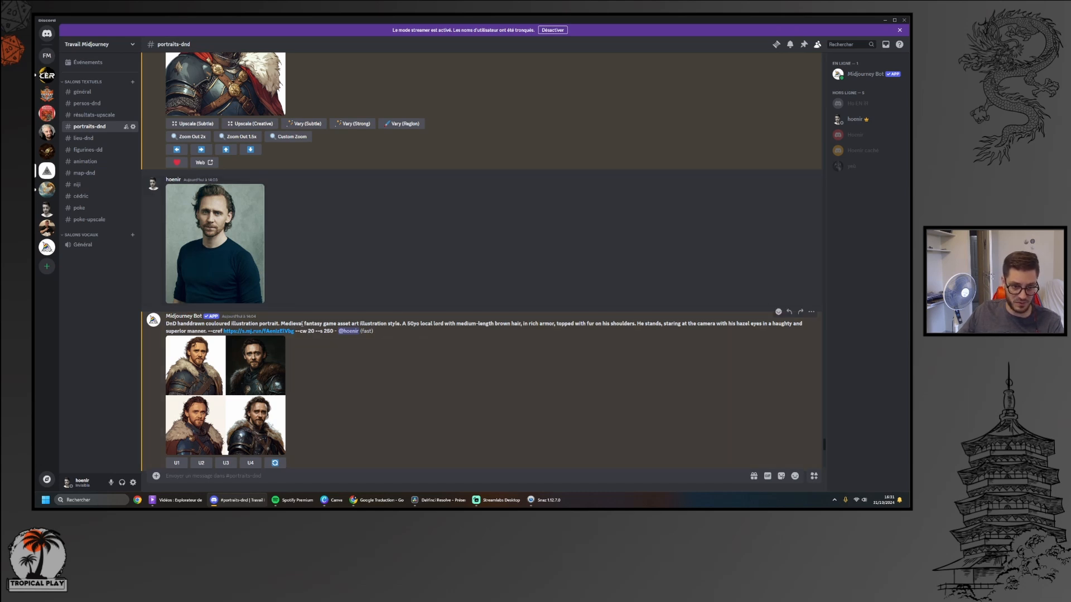
double_click(311, 331)
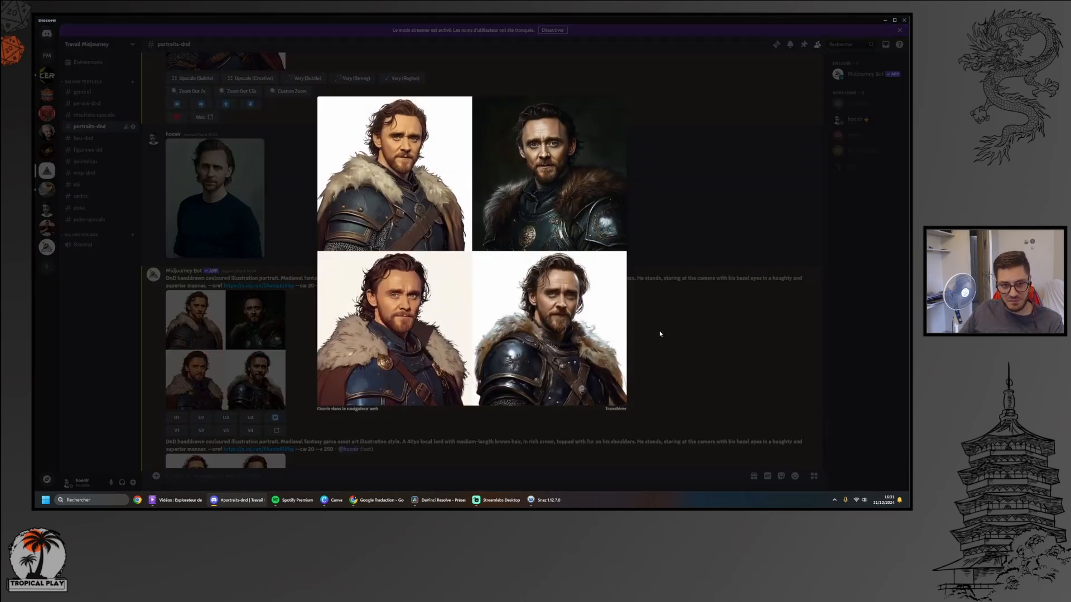
left_click(660, 333)
Copy the 40yo lord's prompt up to its --cw value into a new /imagine command
scroll(374, 335, "down", 3)
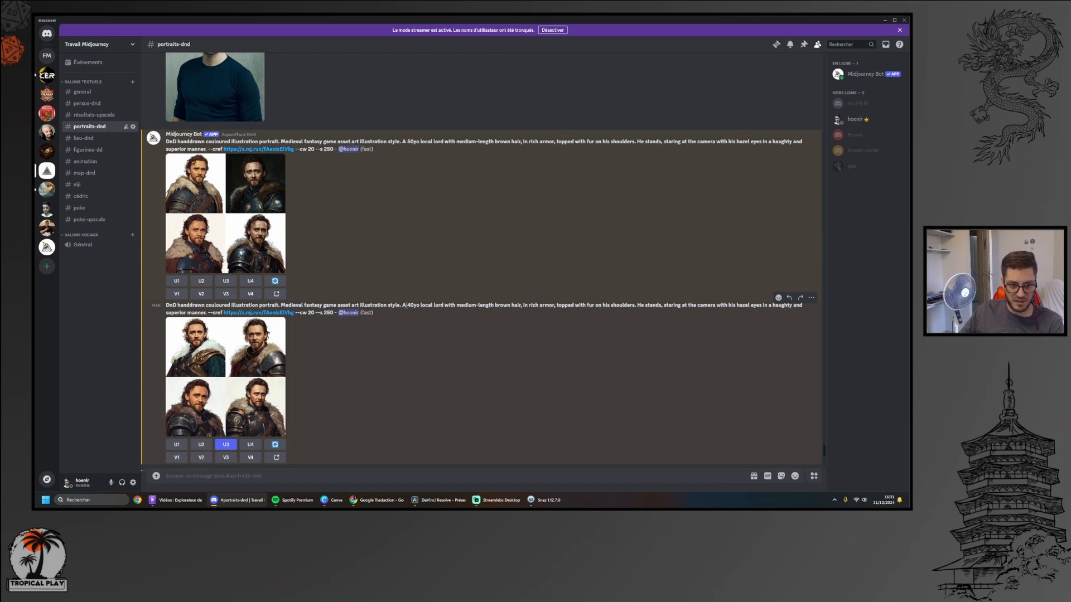
left_click_drag(167, 305, 312, 313)
key("ctrl+c")
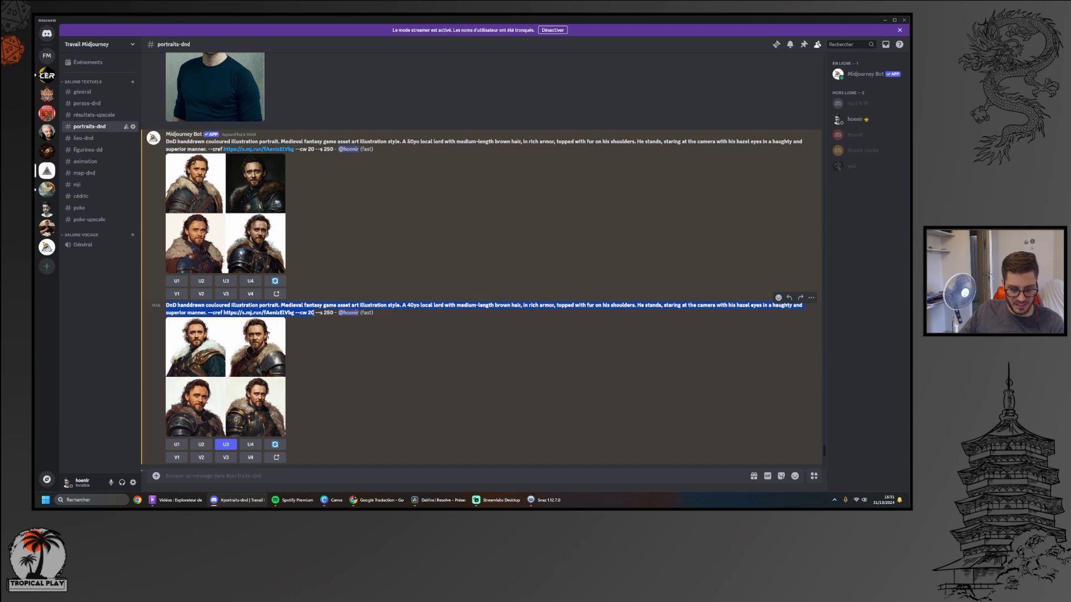
left_click(279, 476)
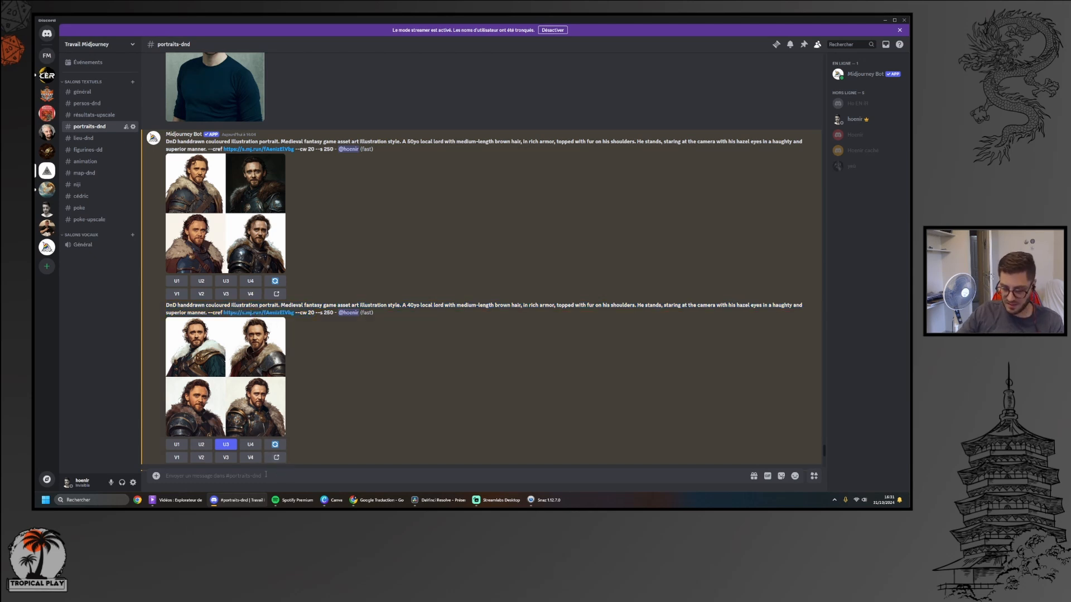
type("/imagine")
key("Tab")
key("ctrl+v")
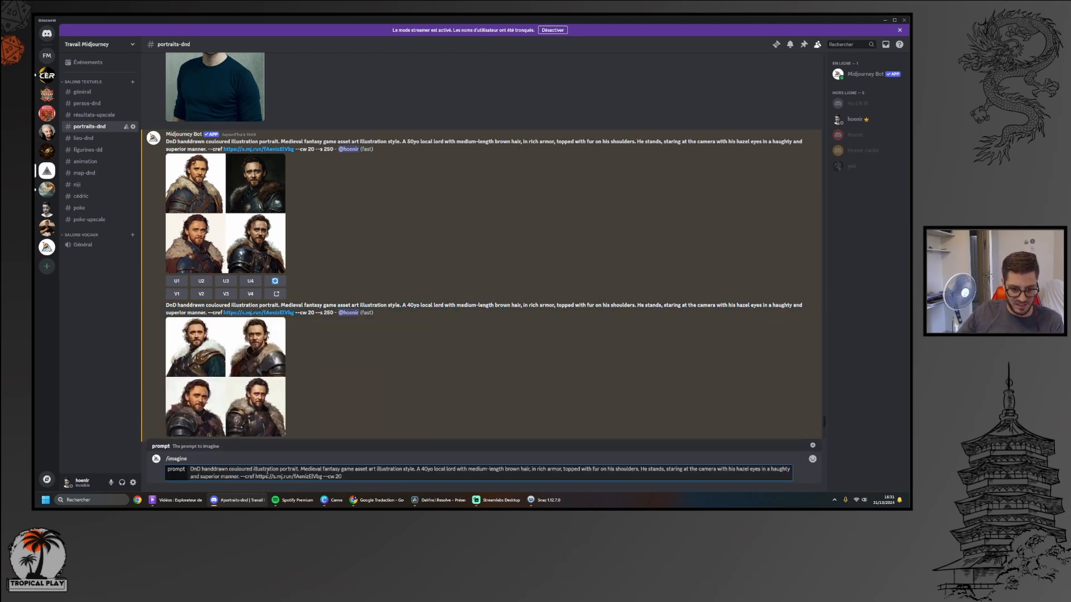
Set the prompt's --cw value to 60 and submit it
key("BackSpace")
key("BackSpace")
type("6")
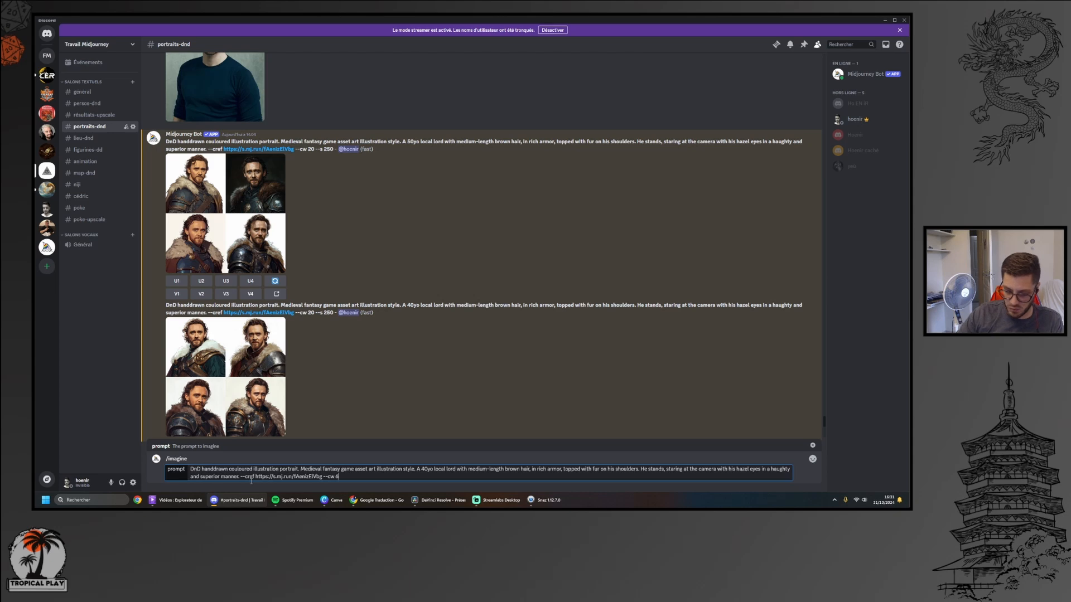
type("0")
key("Return")
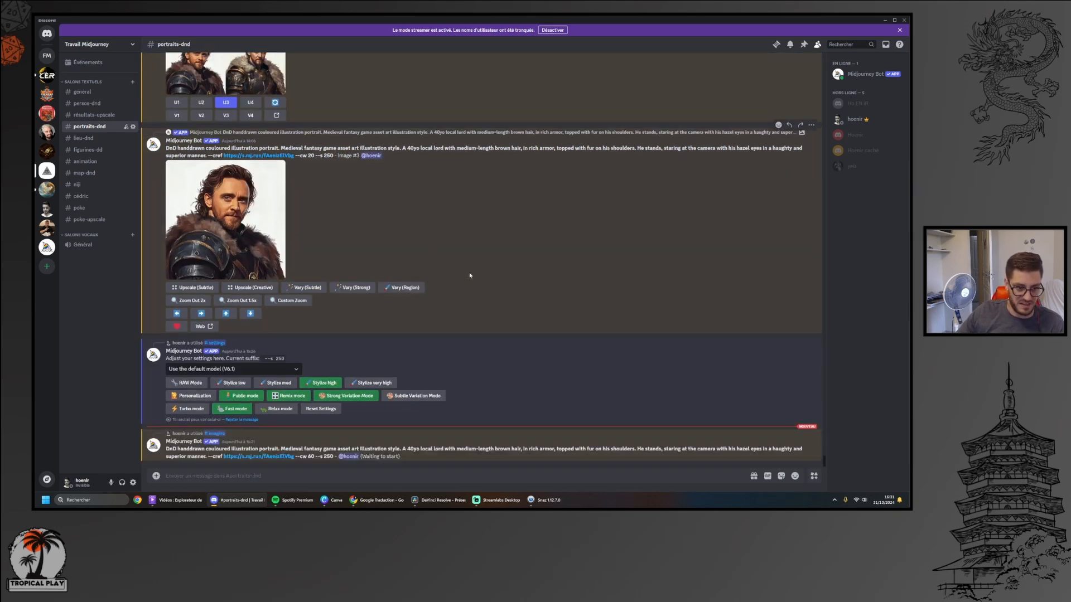
View the 40yo lord's --cw 20 portrait grid and its upscaled third image enlarged
scroll(470, 273, "up", 5)
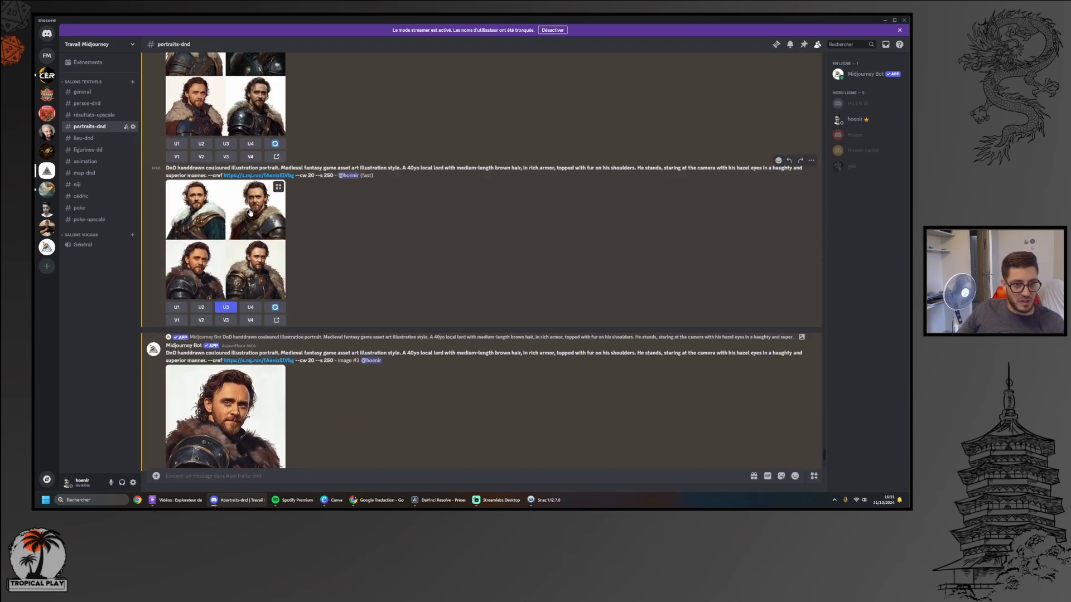
left_click(250, 212)
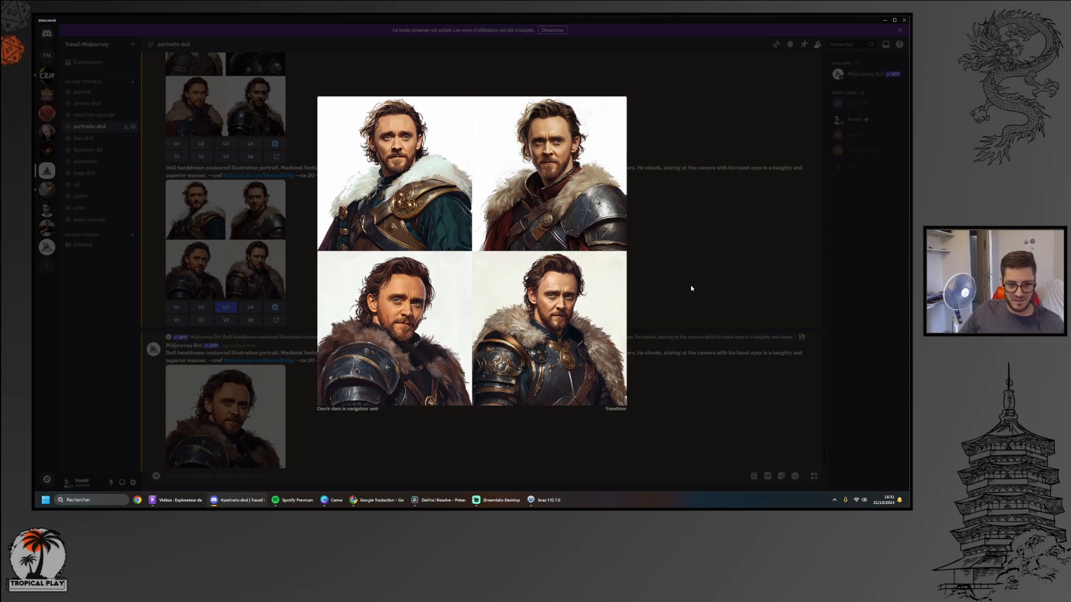
left_click(719, 282)
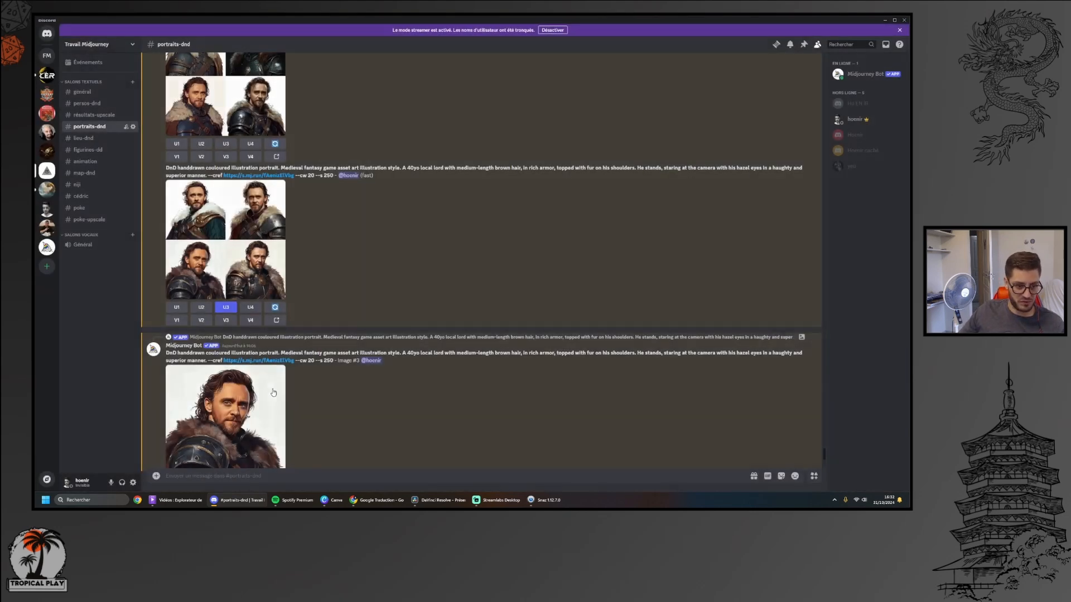
left_click(226, 415)
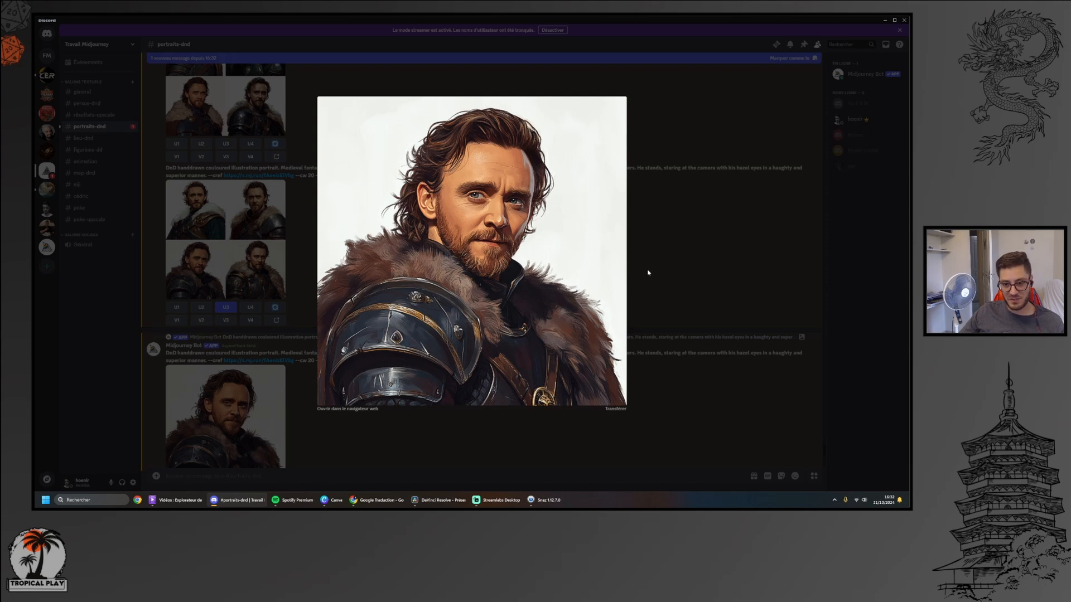
left_click(665, 252)
View the newly generated --cw 60 portrait grid enlarged
scroll(446, 233, "down", 8)
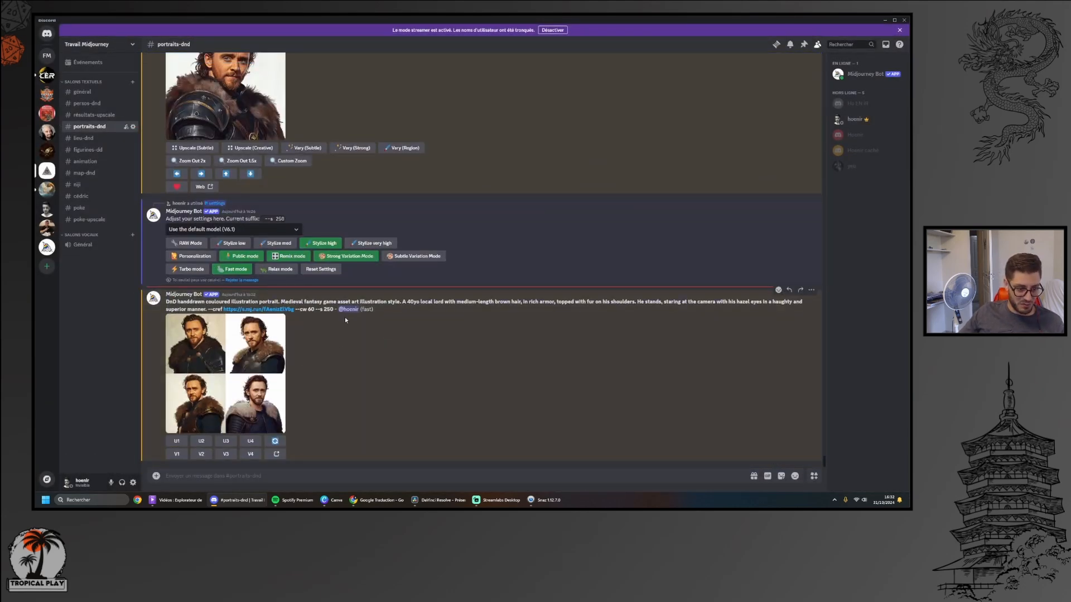
left_click(274, 375)
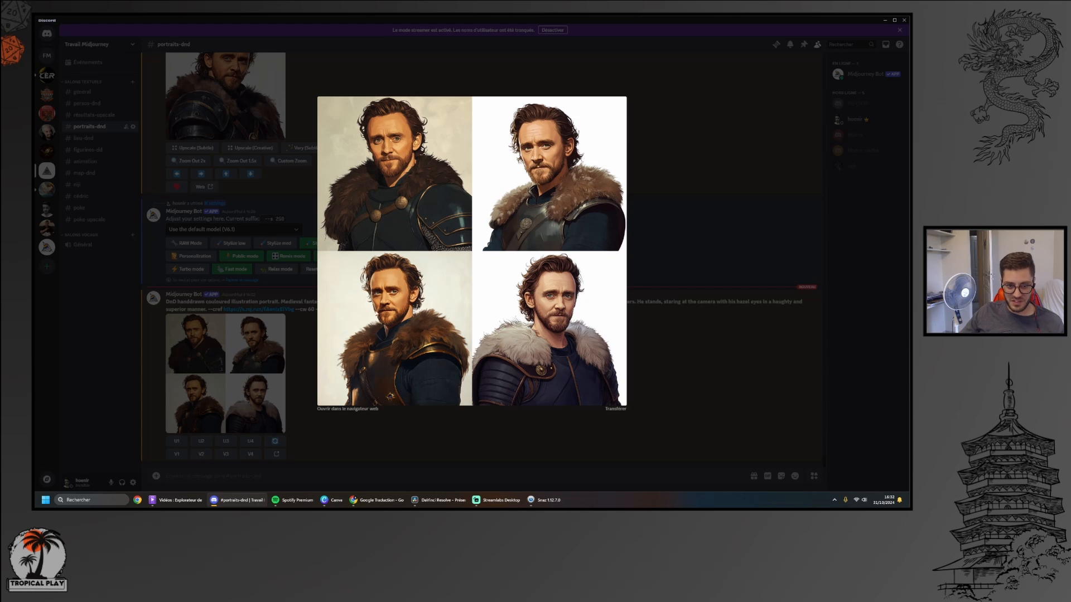
left_click(300, 353)
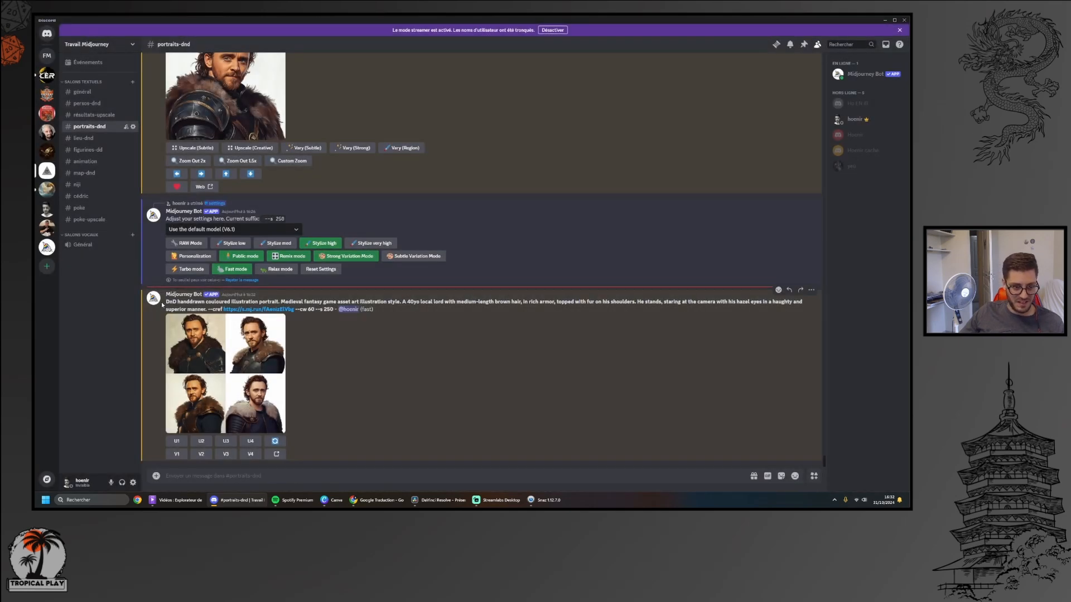
Try to submit the 40yo lord's prompt again through /imagine with --cw set to 630
left_click_drag(166, 302, 317, 309)
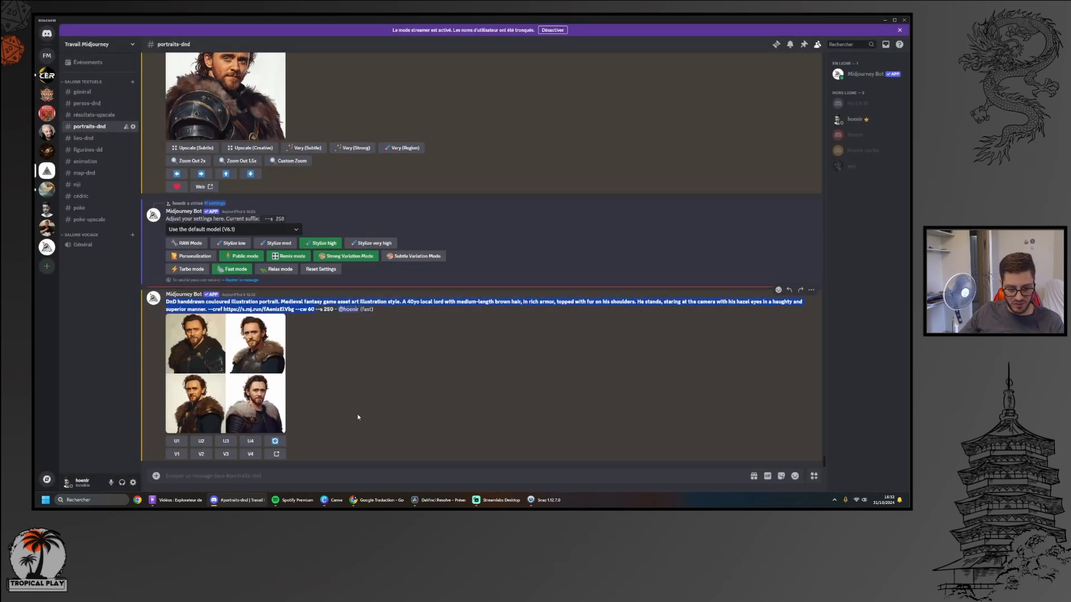
left_click(408, 460)
type("/")
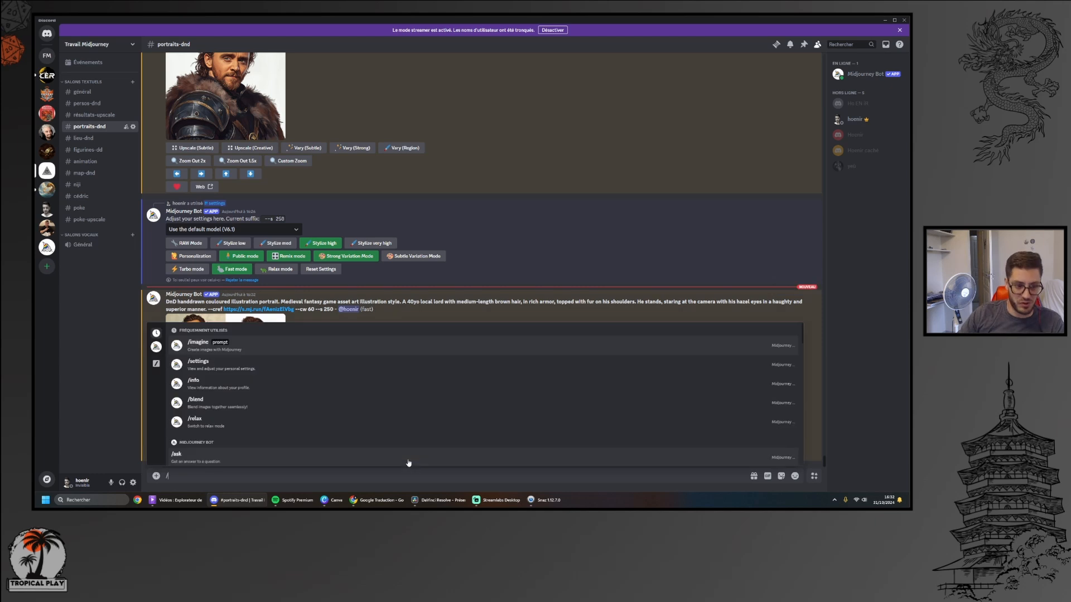
key("Tab")
key("ctrl+v")
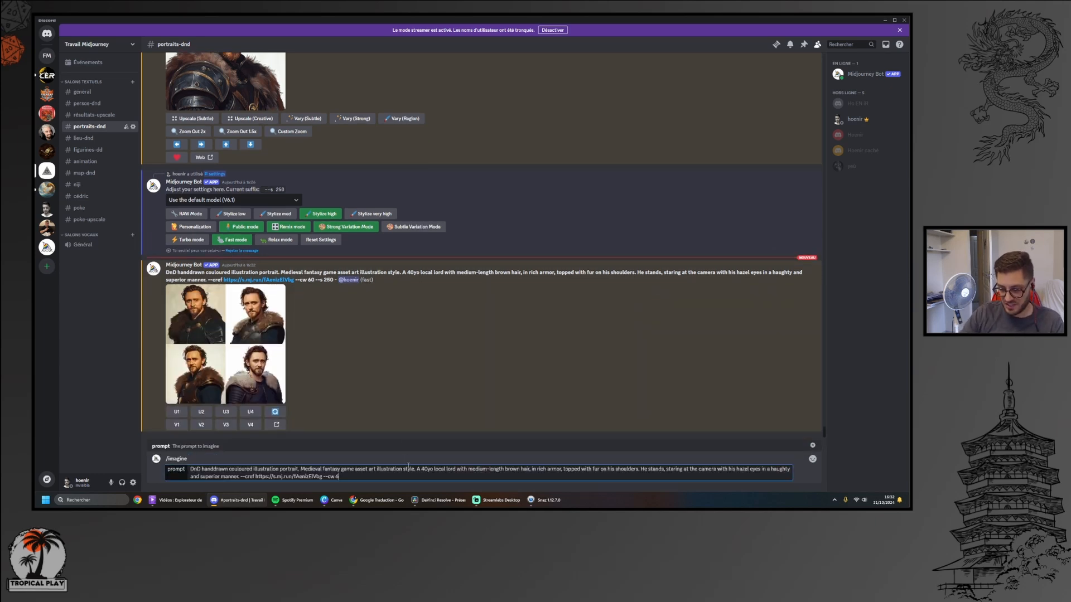
type("30")
key("Return")
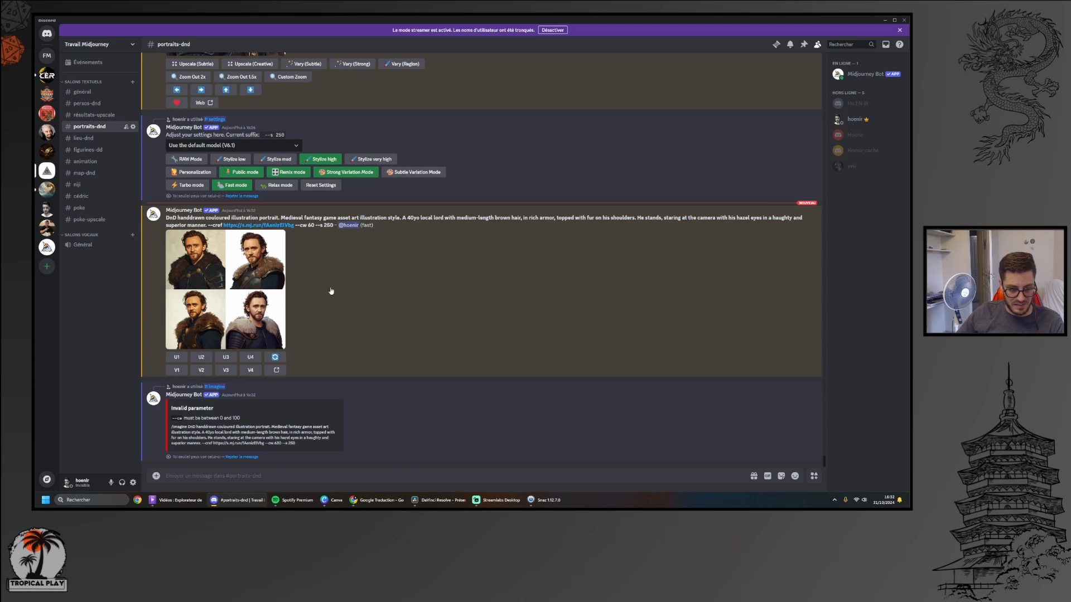
Return to the upscaled lord portrait, switch to Canva, and examine the Malaric de Lorgarde character sheet down to its Révélations section
scroll(373, 372, "up", 5)
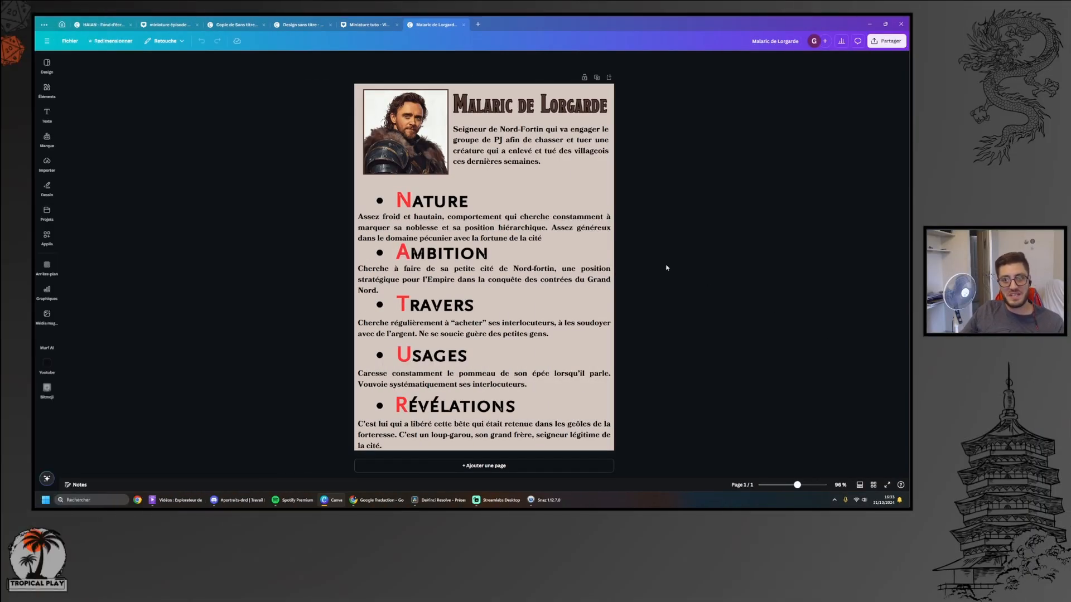
scroll(666, 268, "up", 3)
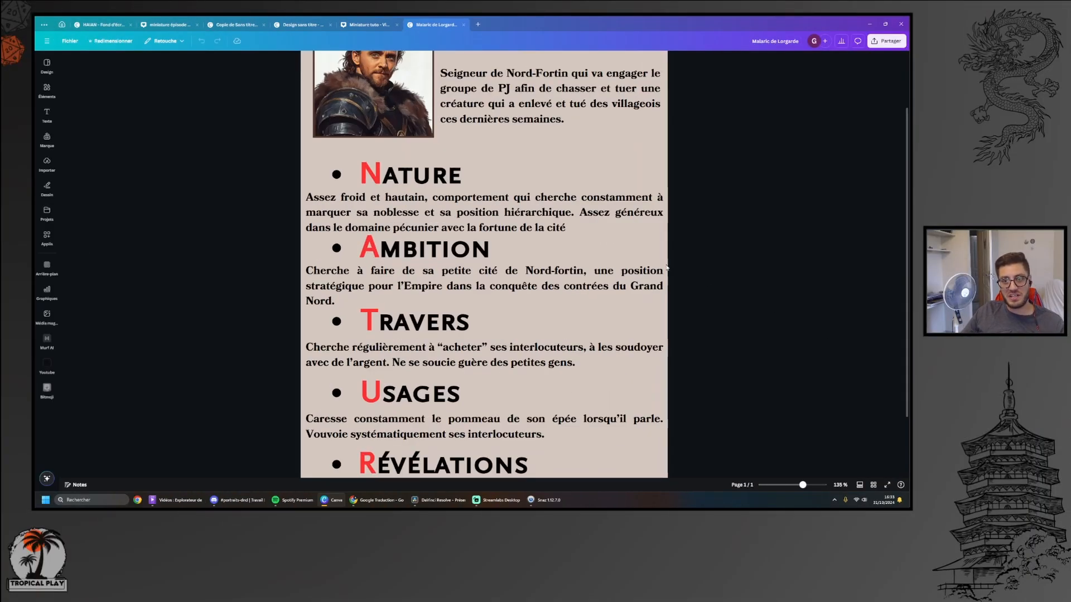
scroll(666, 268, "up", 2)
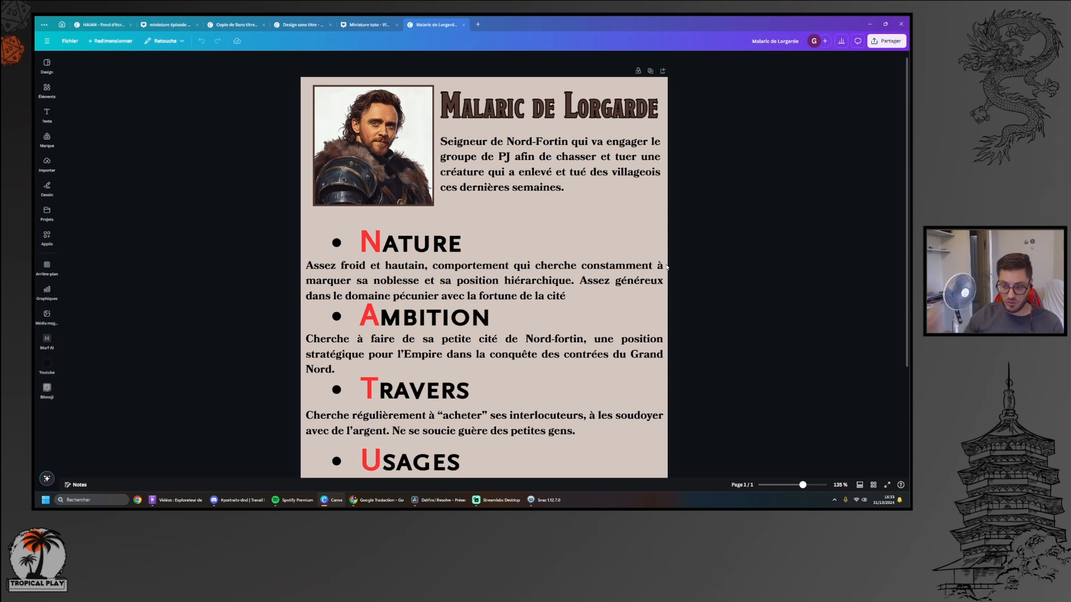
scroll(659, 252, "down", 2)
scroll(658, 253, "up", 3)
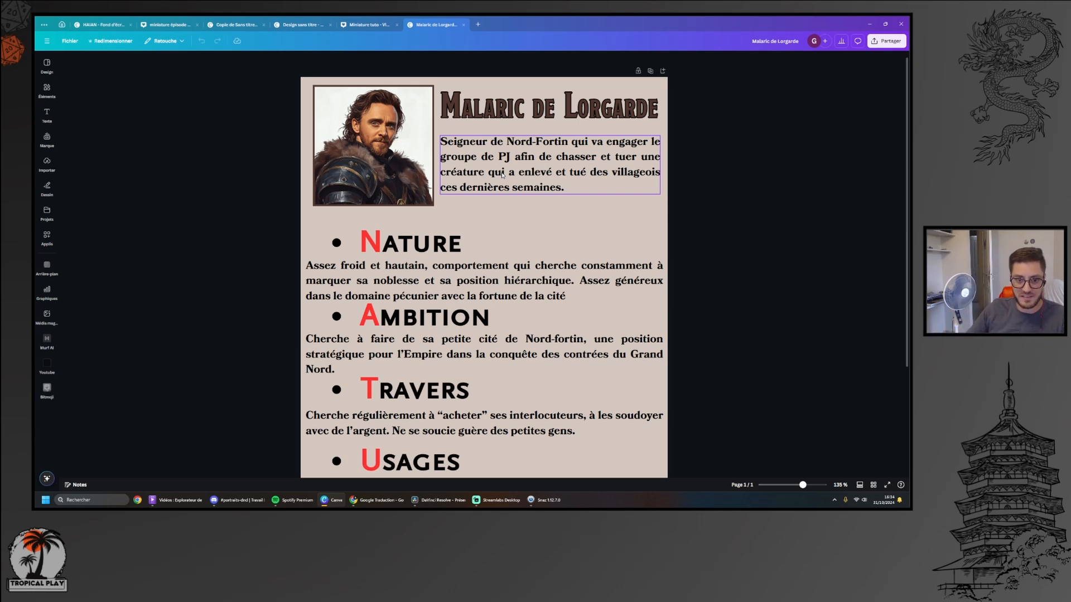
scroll(564, 216, "down", 3)
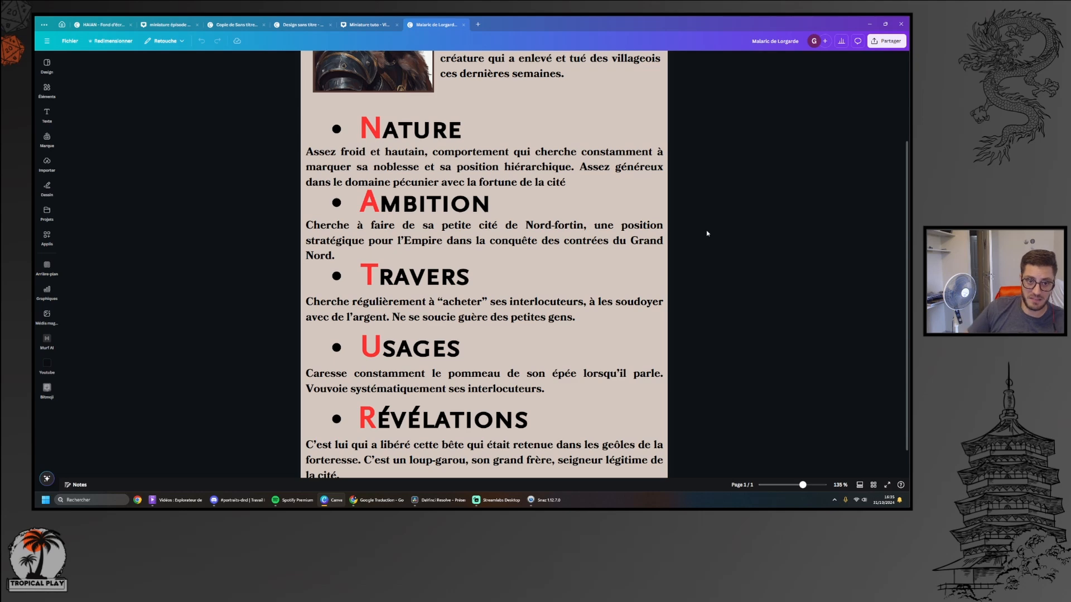
Add a full stop after "cité" at the end of the Nature paragraph on the Malaric de Lorgarde sheet
scroll(707, 233, "up", 2)
scroll(675, 323, "down", 2)
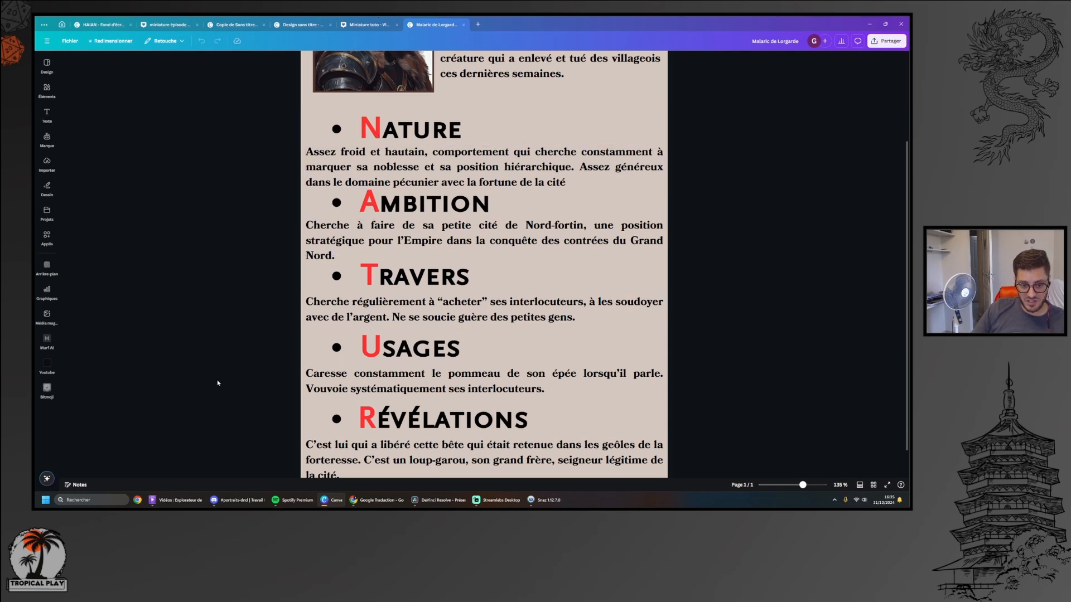
scroll(322, 105, "up", 1)
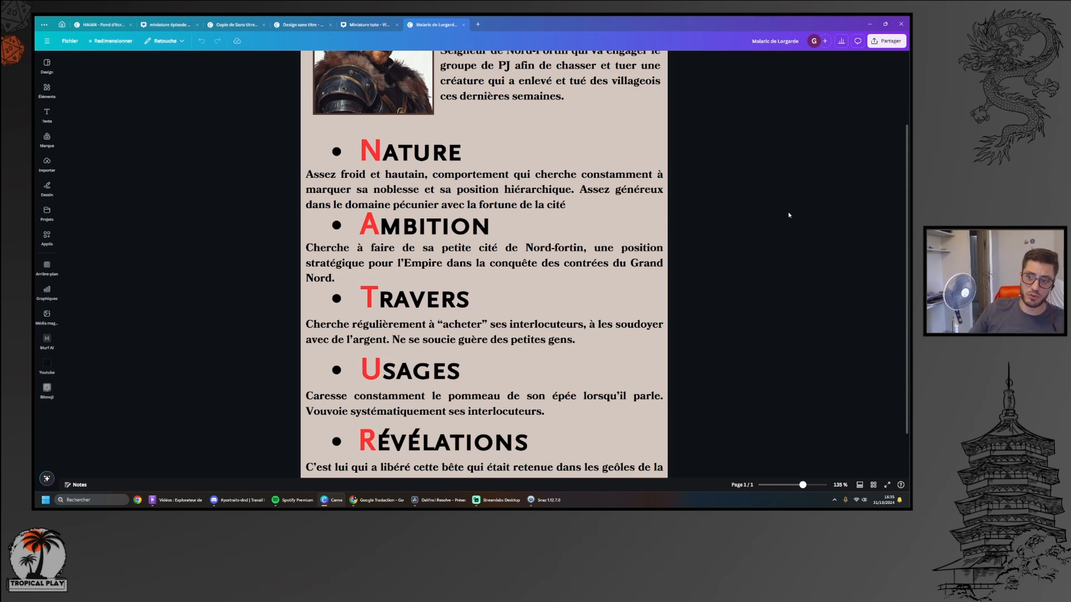
scroll(789, 215, "up", 2)
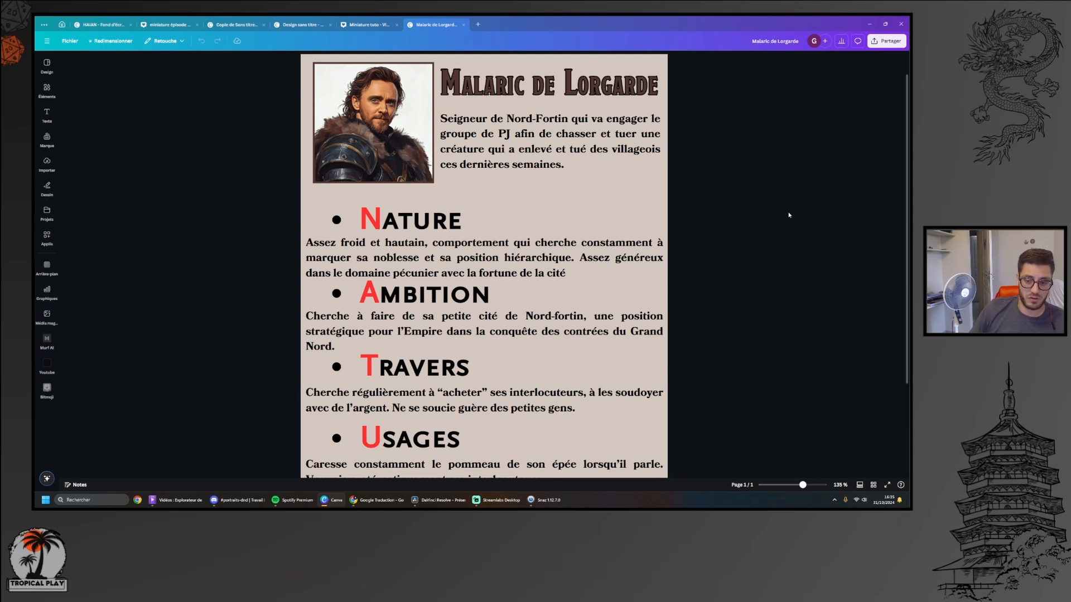
left_click(570, 273)
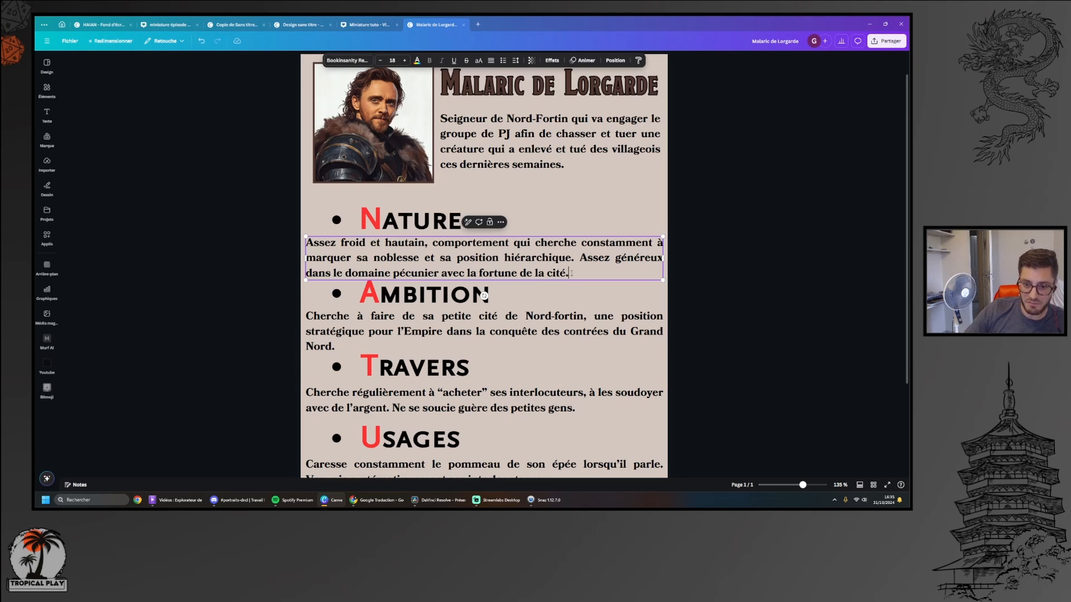
left_click(778, 196)
Review the character sheet from the portrait and introduction through the Nature, Ambition, Travers, Usages and Révélations sections
scroll(775, 196, "down", 3)
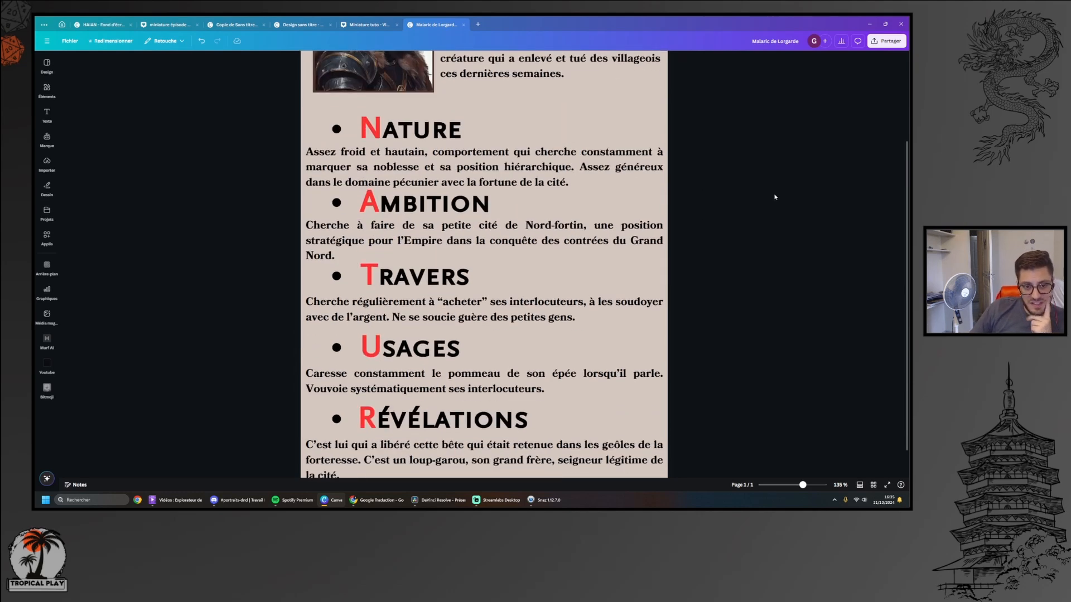
scroll(775, 196, "up", 1)
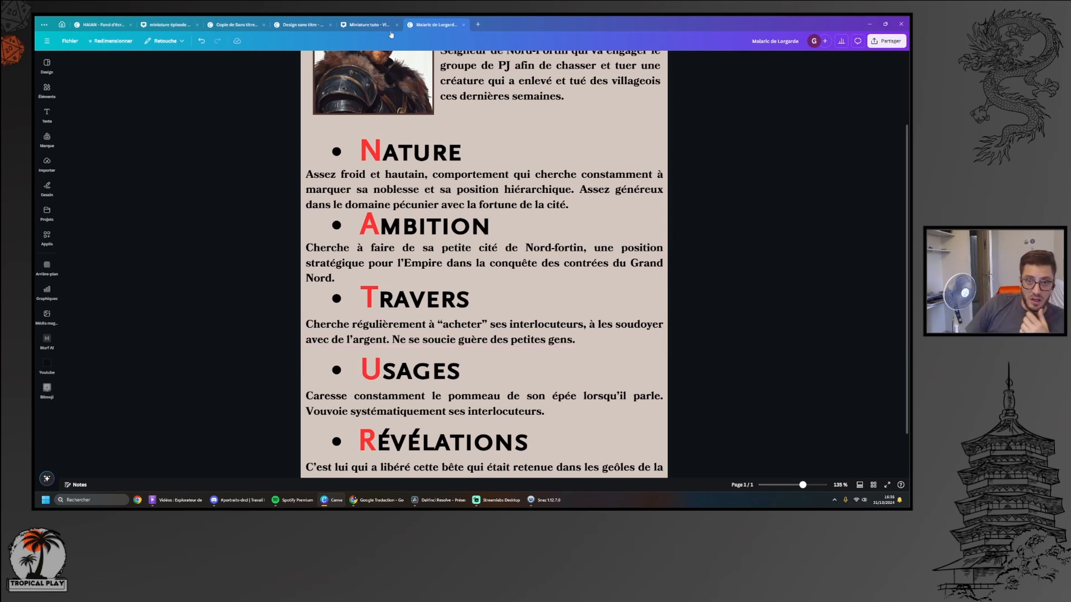
scroll(664, 200, "up", 3)
scroll(697, 209, "down", 1)
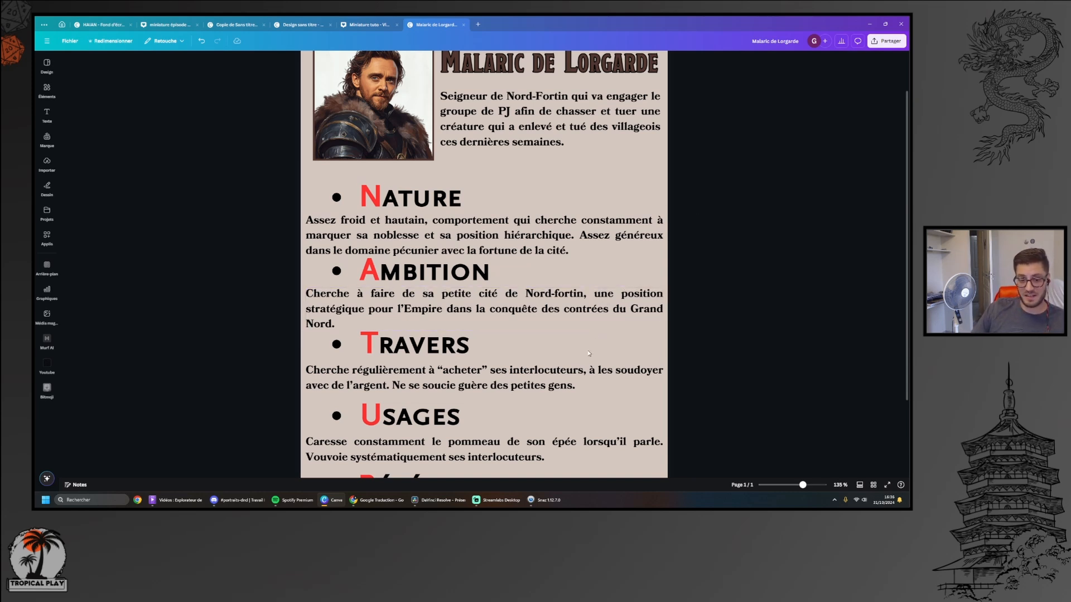
scroll(588, 354, "down", 1)
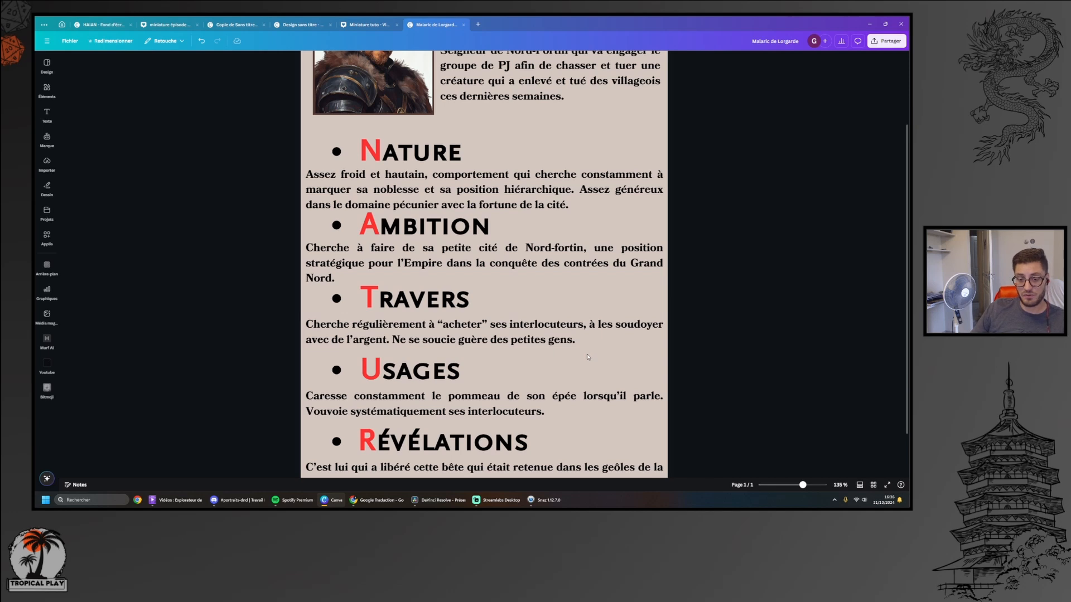
scroll(583, 359, "down", 1)
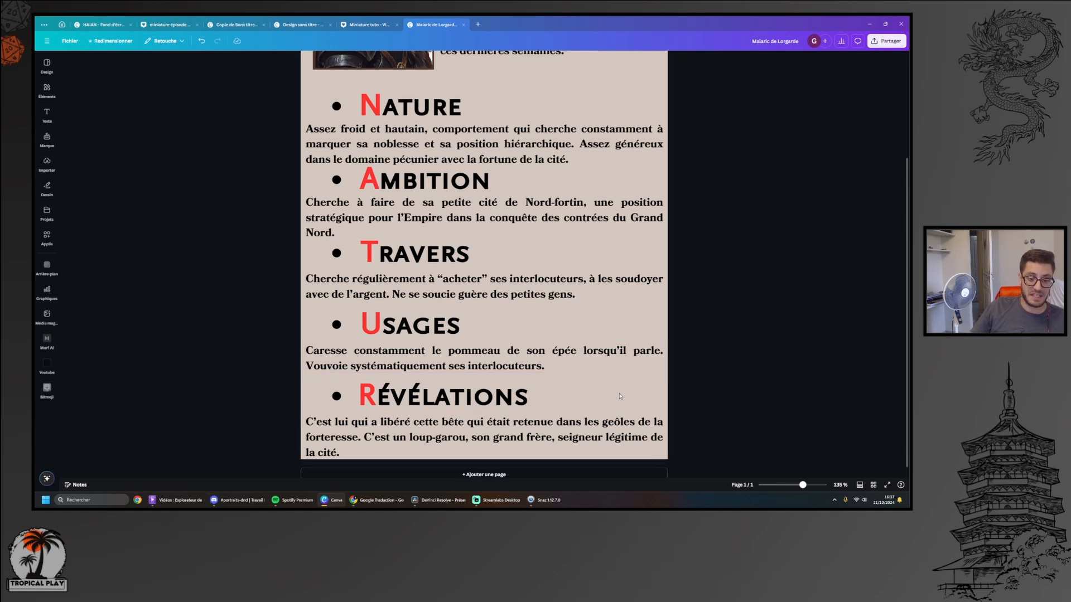
scroll(622, 397, "down", 1)
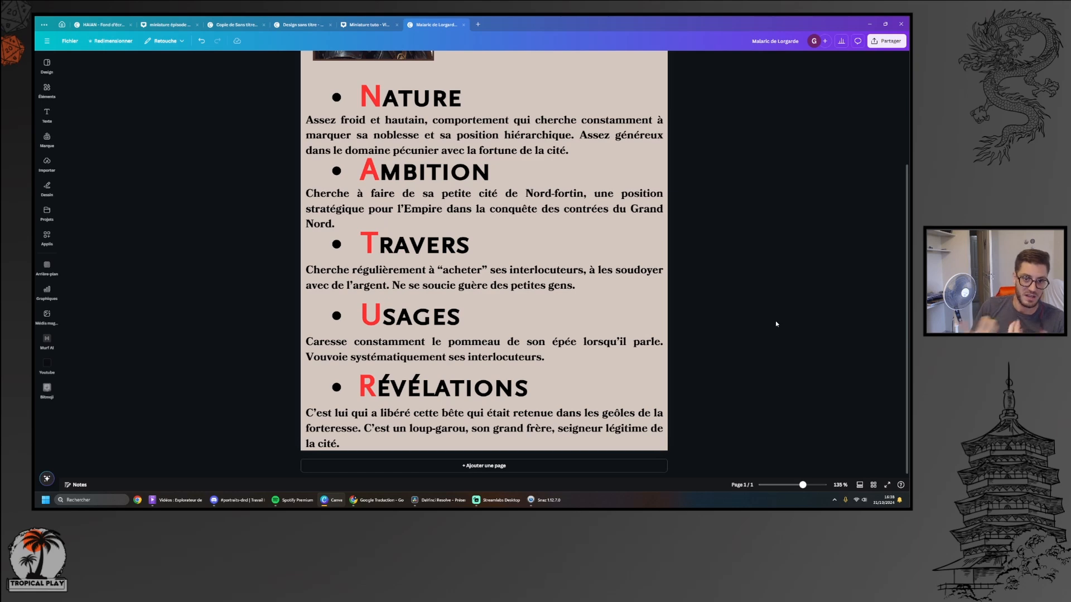
scroll(775, 324, "up", 3)
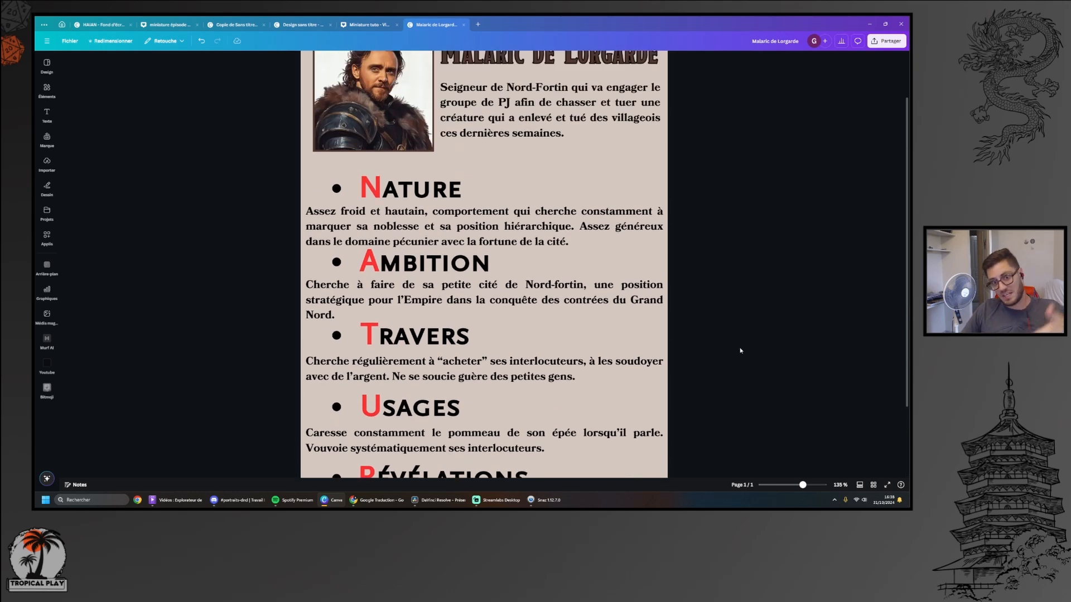
scroll(740, 352, "down", 2)
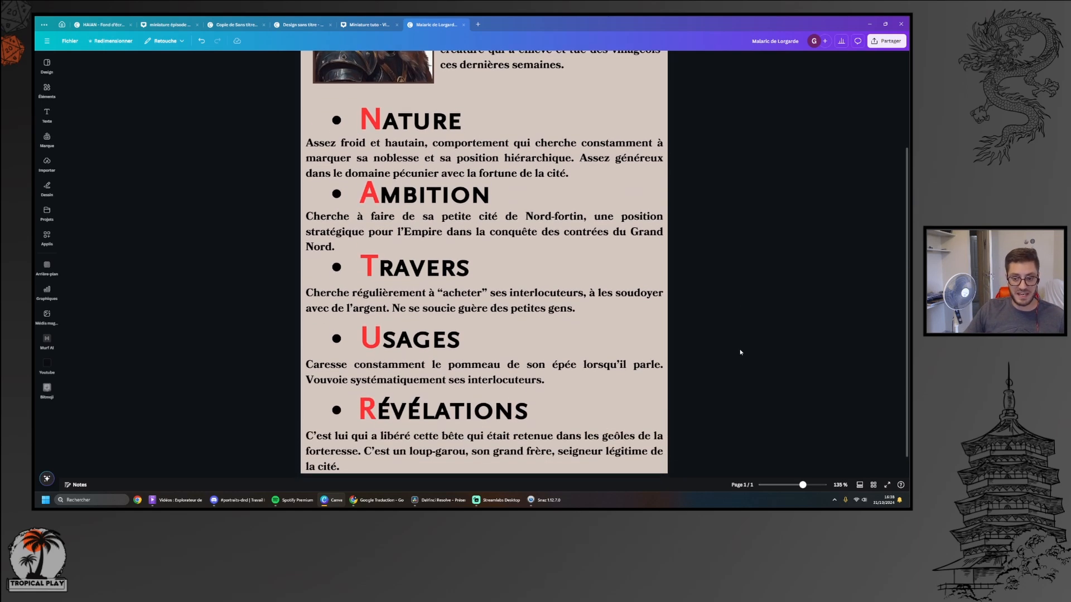
scroll(741, 352, "up", 3)
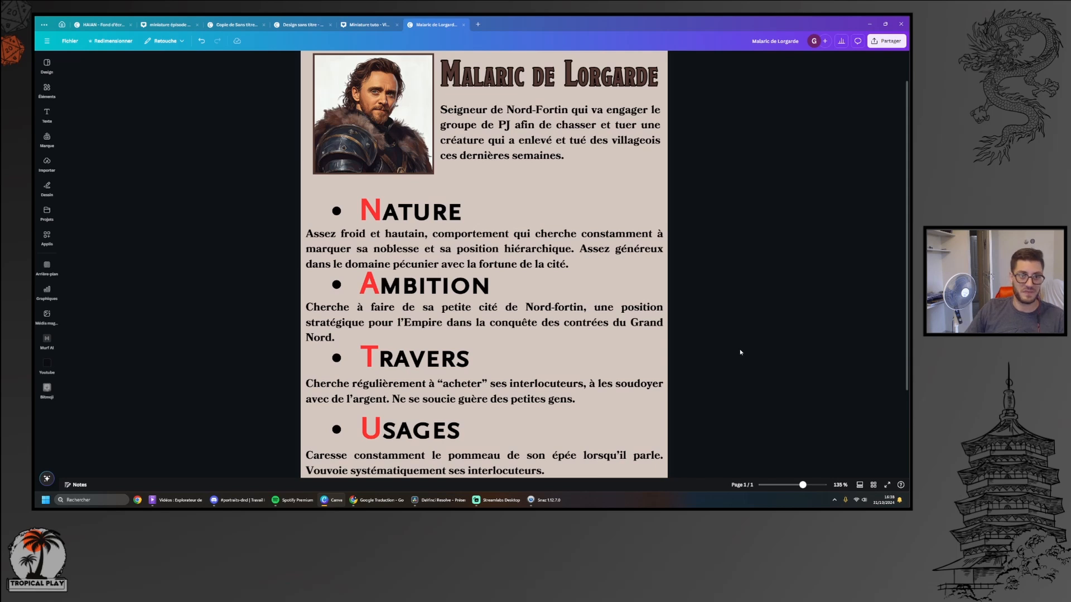